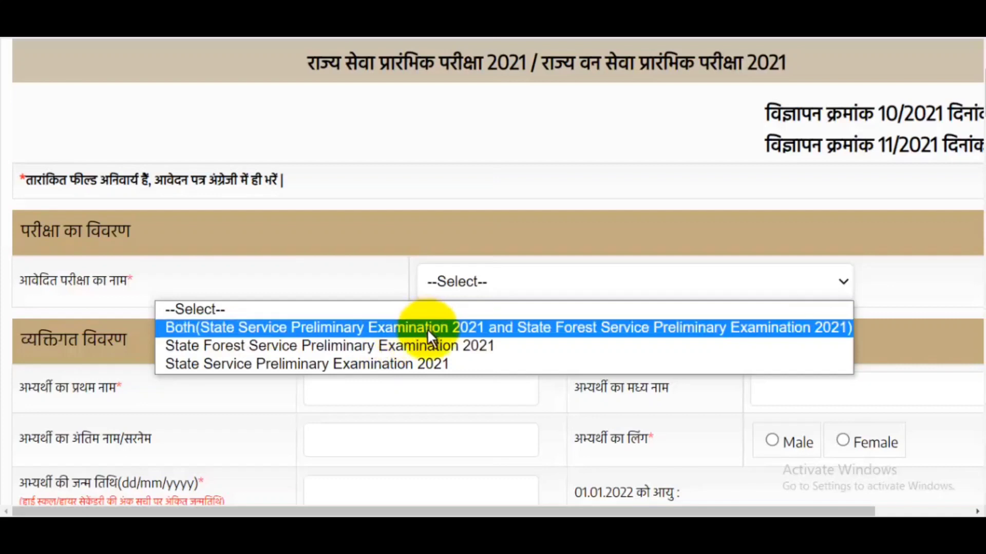
- Apply for State Service Preliminary Examination 2021, enter the candidate's first name and select Male gender
click(382, 364)
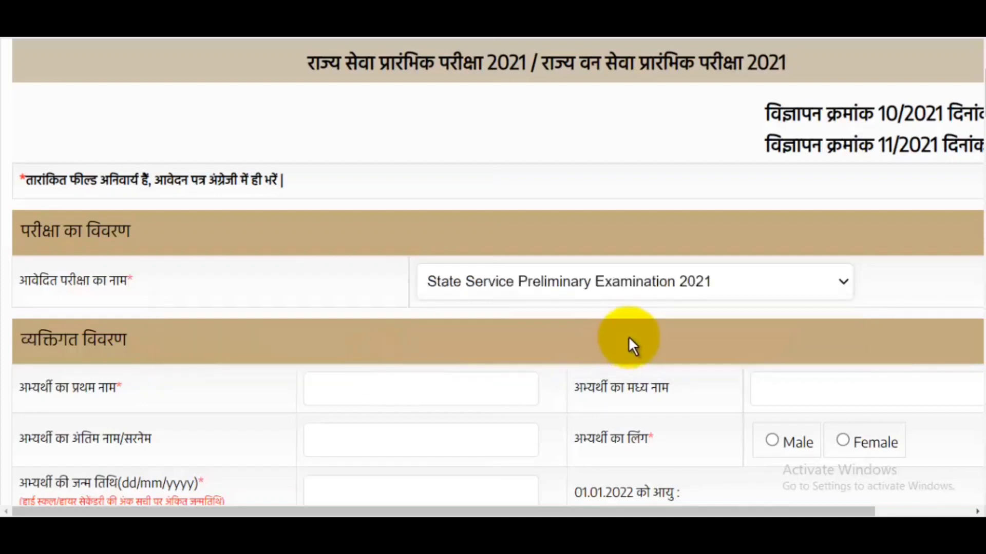
scroll(656, 339, down, 1)
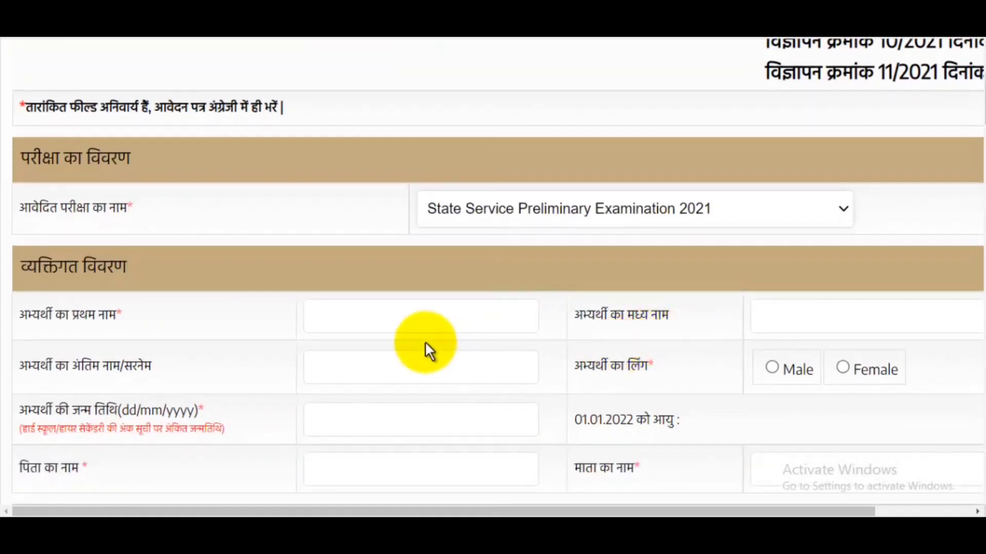
click(384, 324)
text(AMZAD)
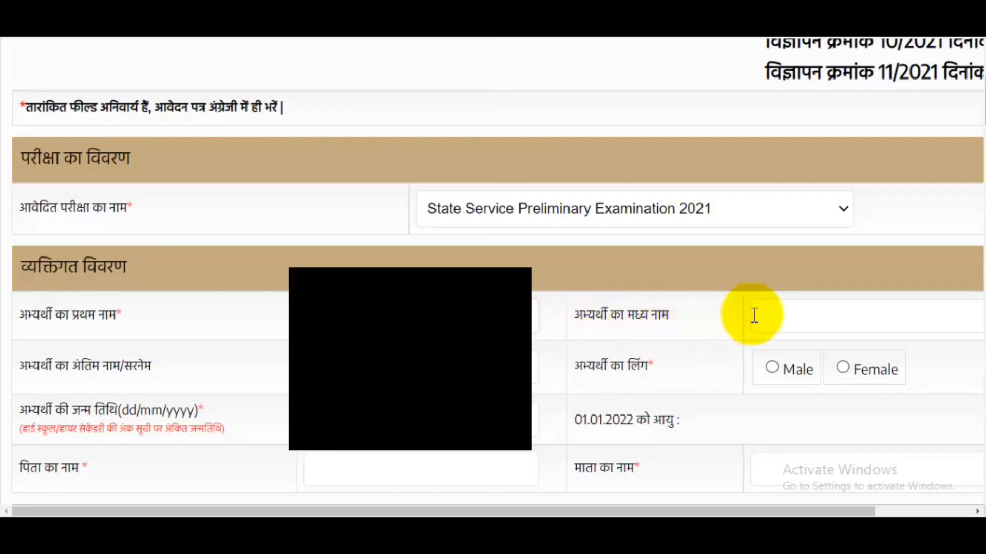
click(840, 322)
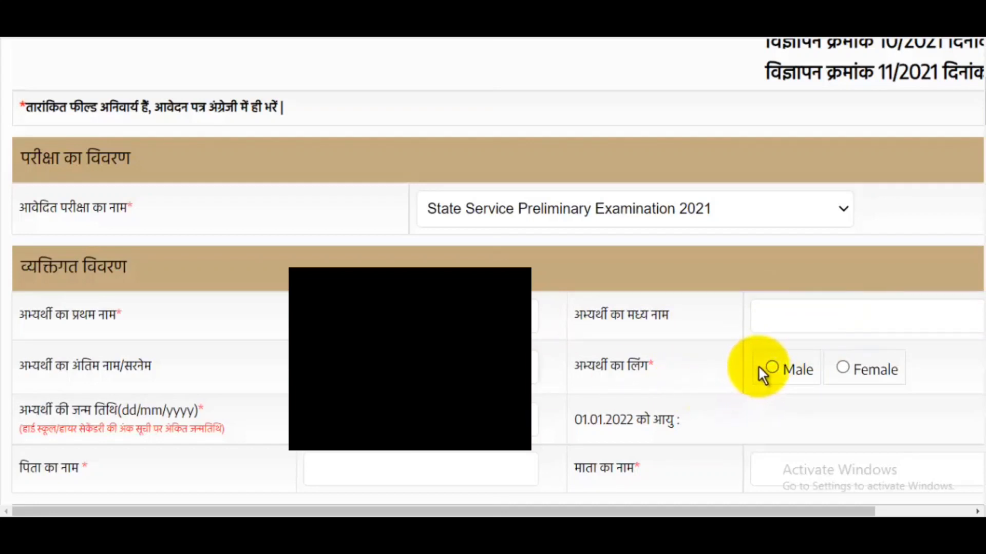
click(772, 367)
scroll(837, 354, down, 3)
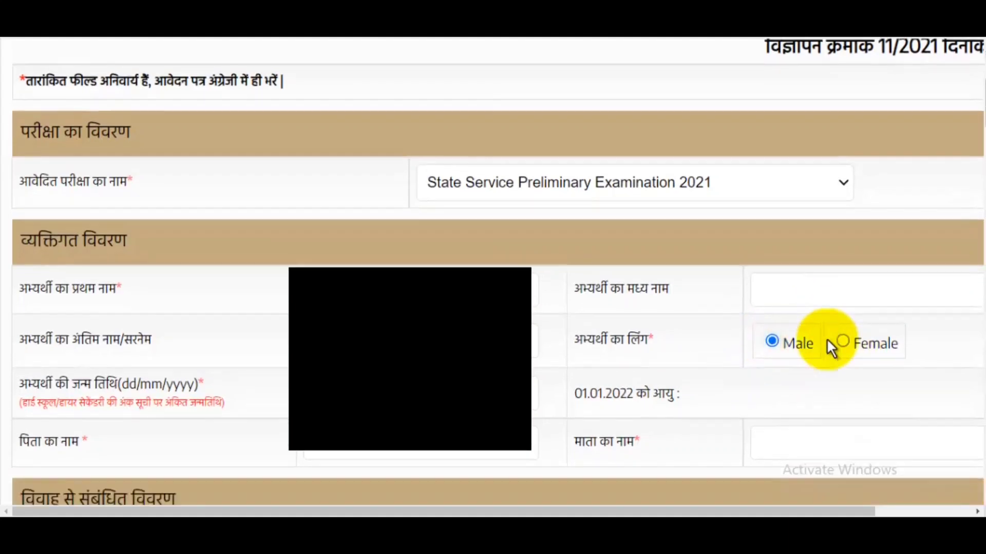
click(359, 279)
click(430, 304)
scroll(440, 284, up, 4)
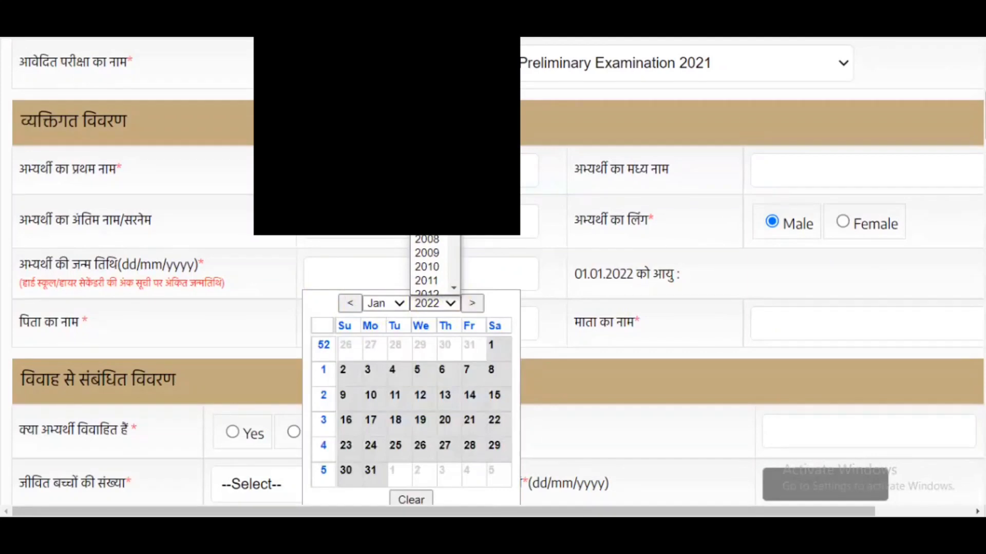
click(426, 87)
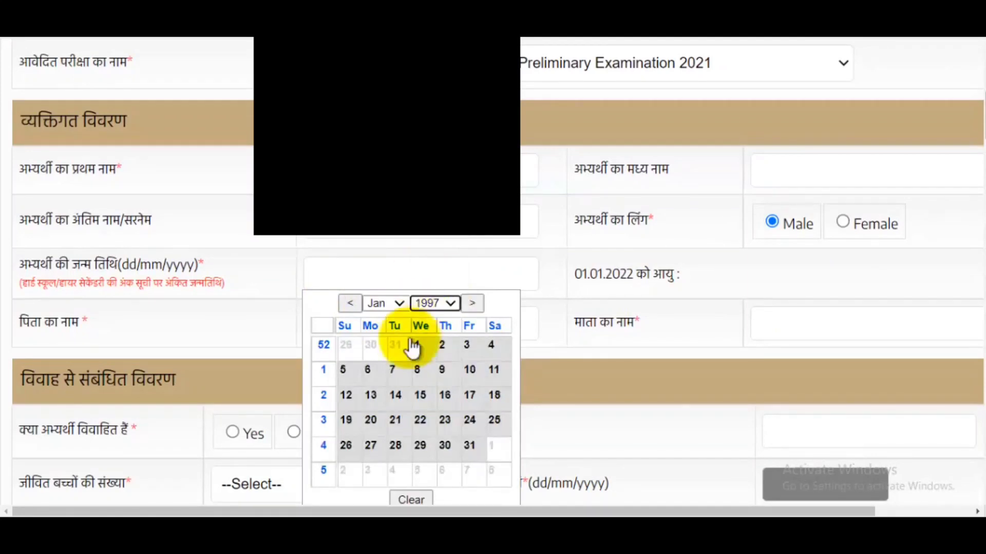
click(399, 303)
click(378, 374)
click(470, 345)
- Enter the father's name and the mother's name
click(387, 325)
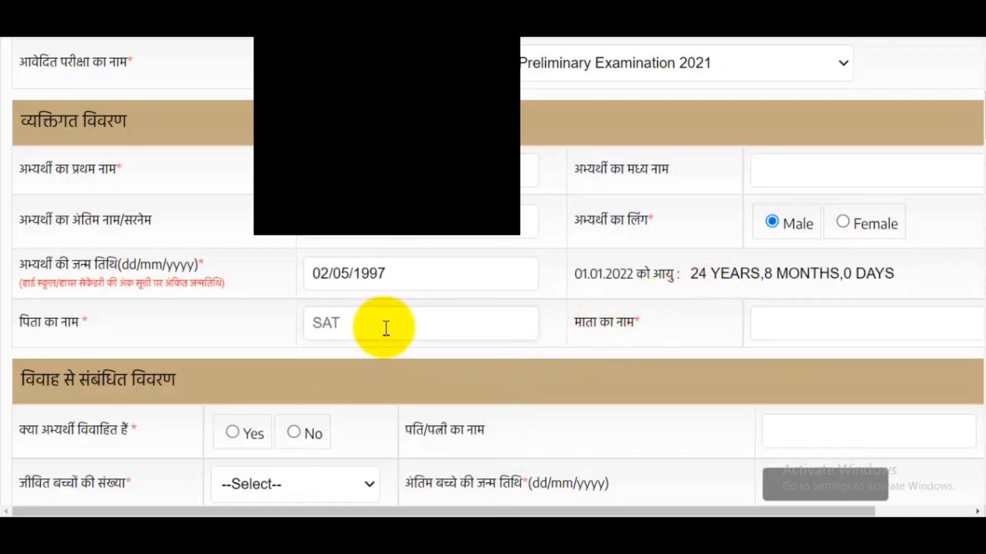
click(826, 335)
text(SAZADA)
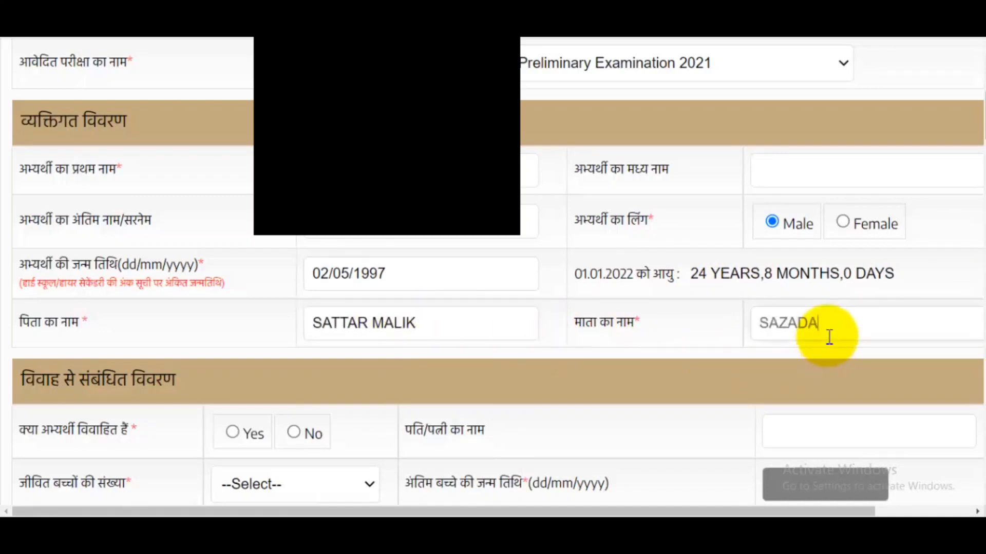
scroll(802, 297, down, 3)
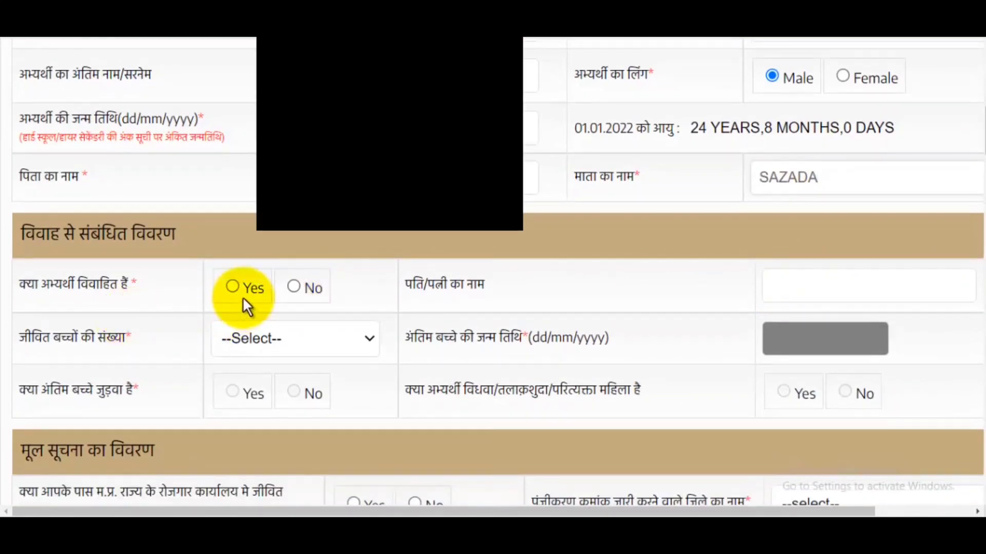
- Answer No to the marital-status question, which leaves the spouse and children fields disabled
click(294, 286)
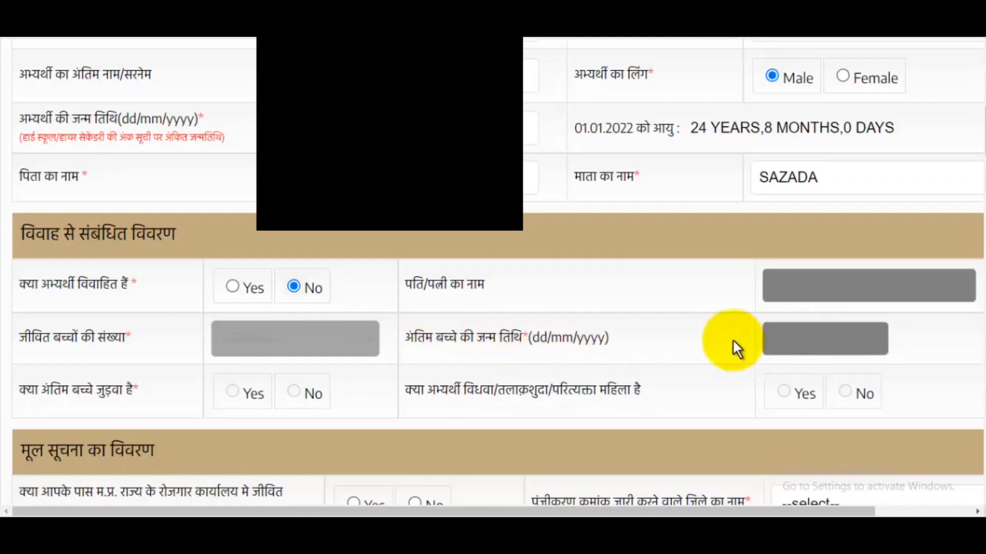
scroll(733, 339, down, 1)
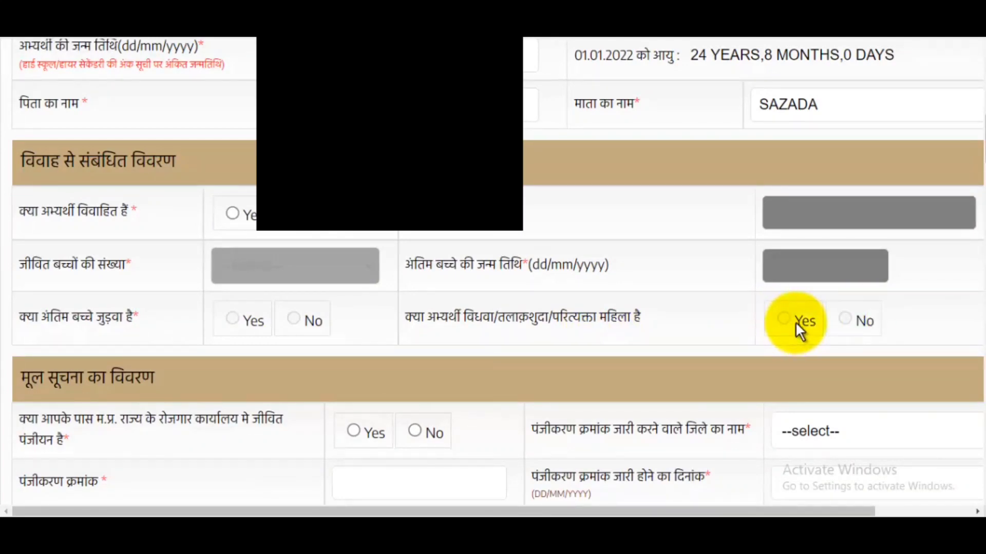
scroll(796, 321, down, 3)
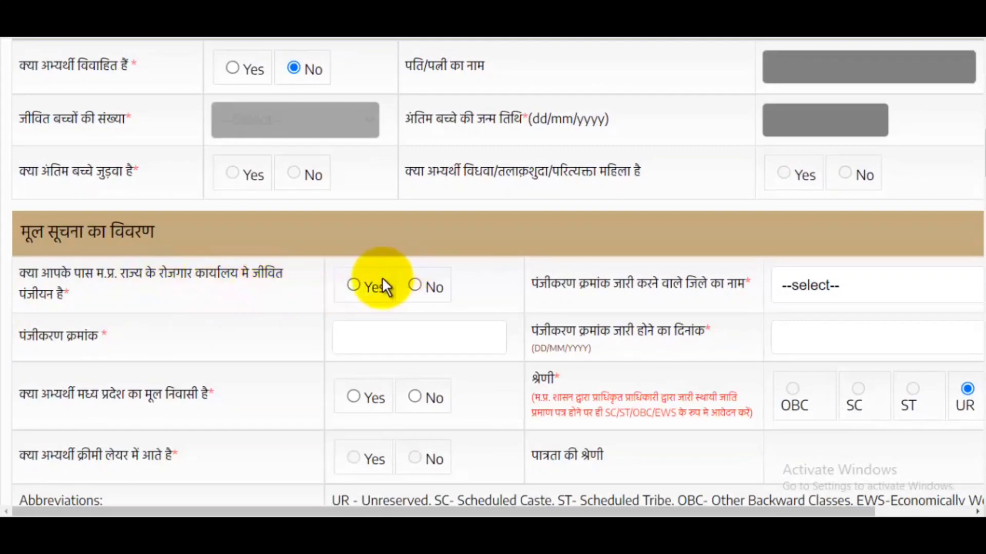
- Confirm a live employment-office registration in Bhopal district and enter the registration number
click(358, 285)
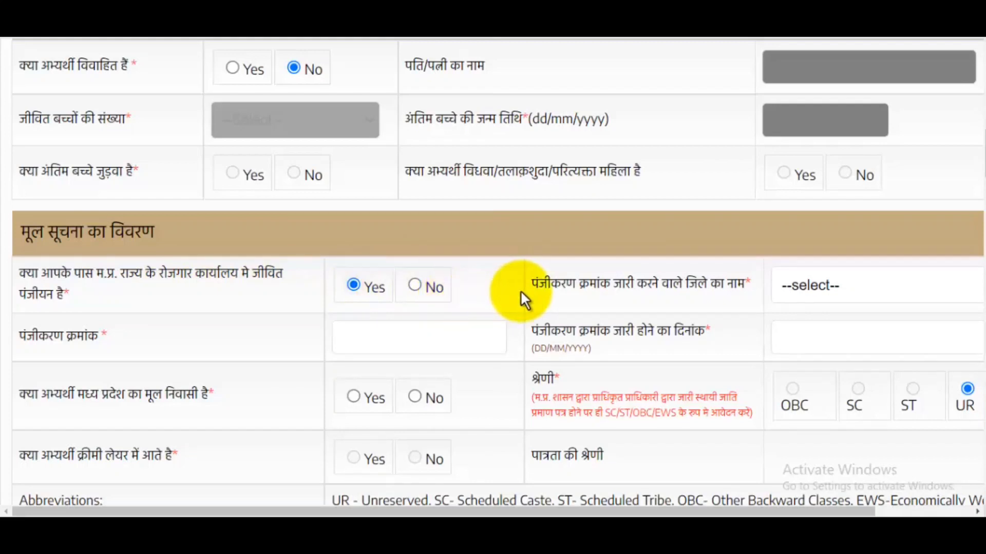
click(868, 284)
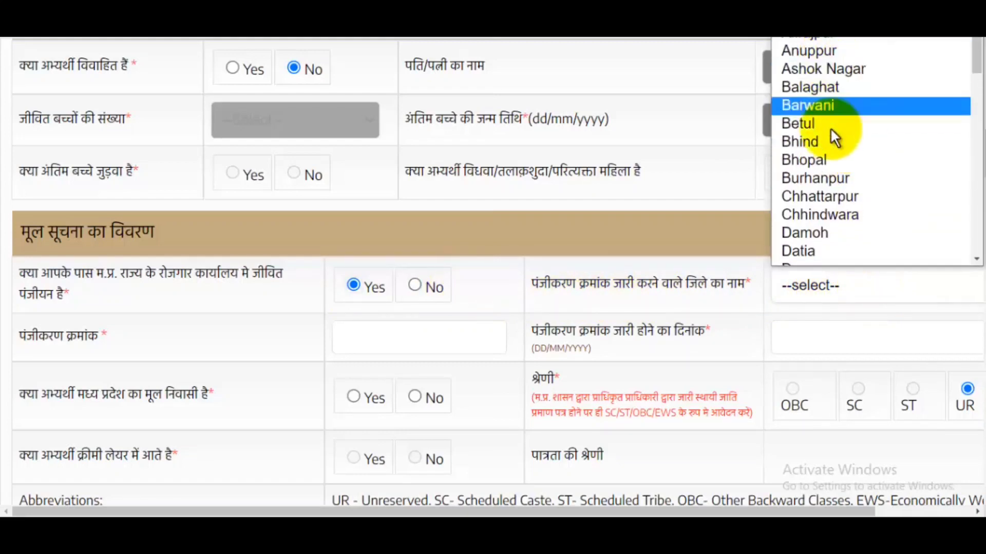
click(829, 160)
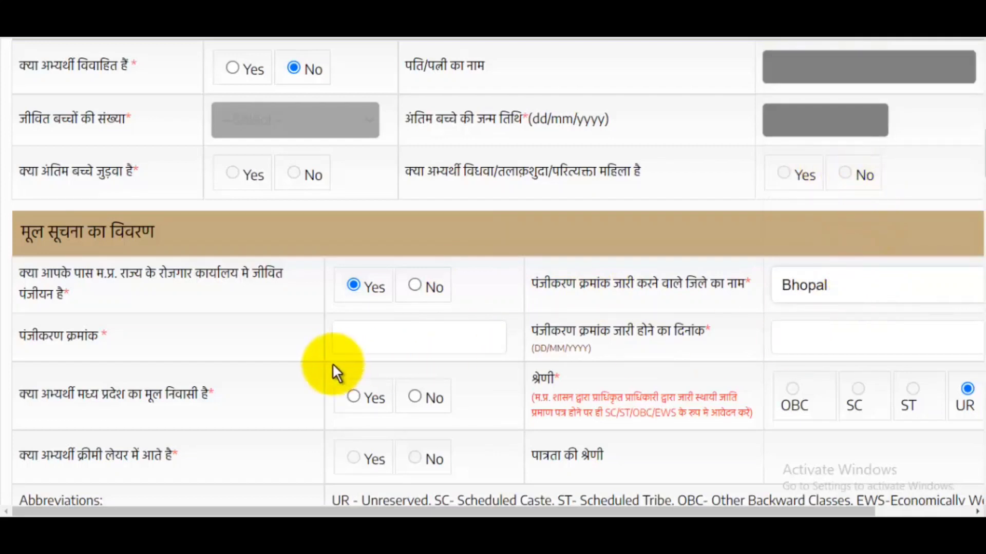
click(352, 342)
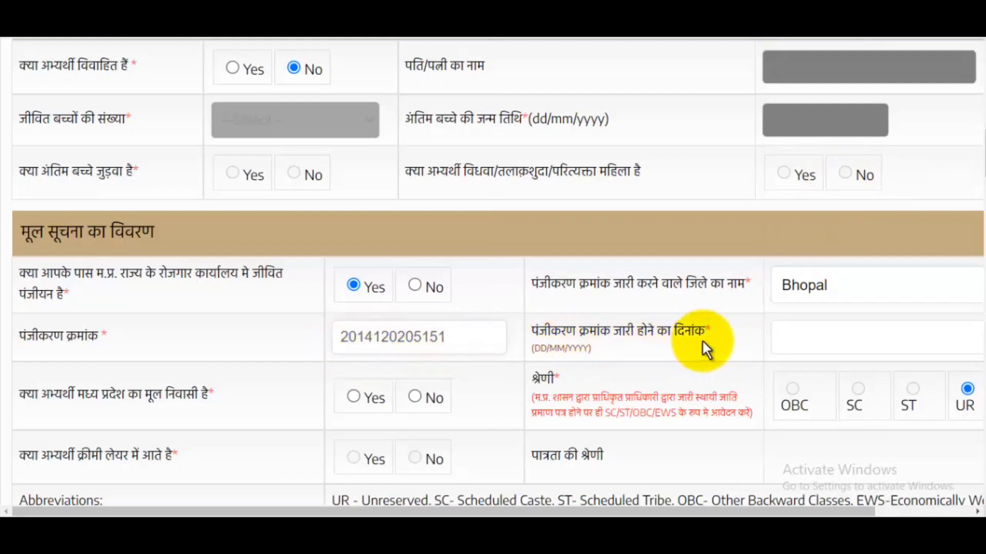
- Set the registration issue date to 01/12/2021
click(794, 334)
click(904, 368)
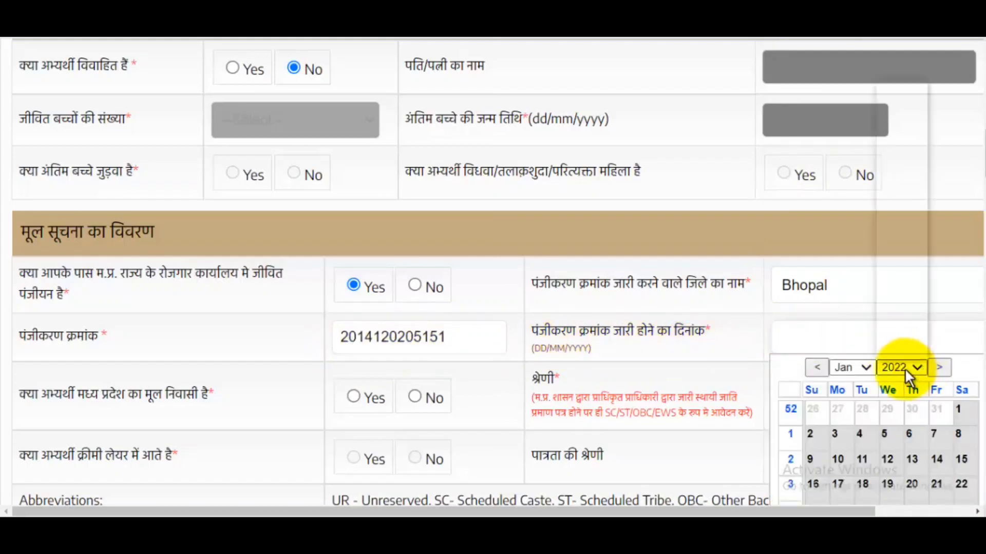
click(901, 312)
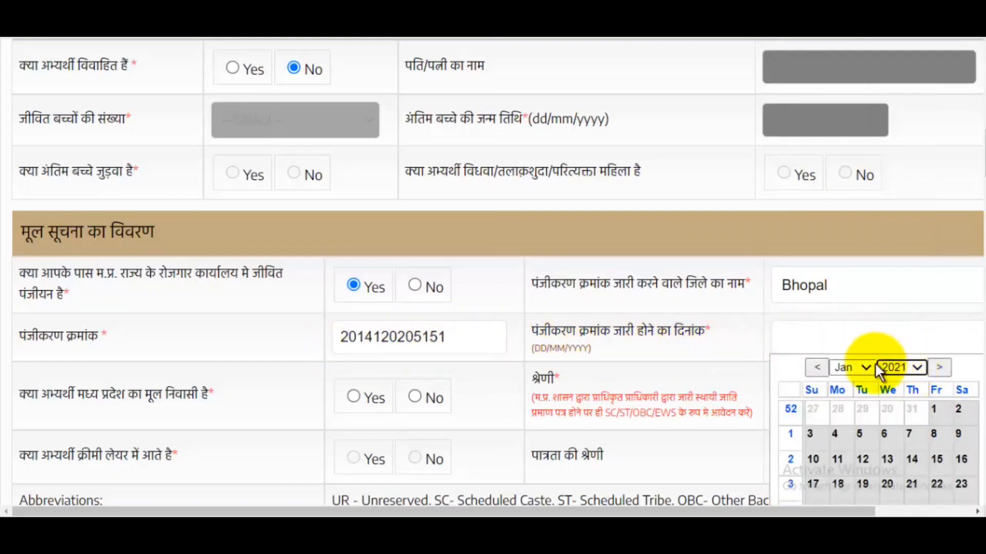
click(847, 368)
click(844, 352)
click(887, 410)
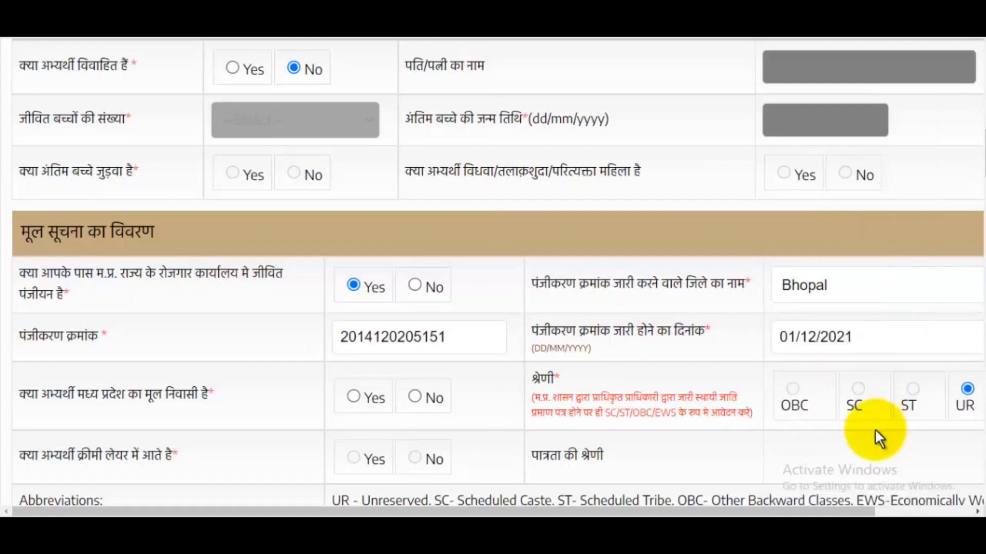
scroll(518, 344, down, 2)
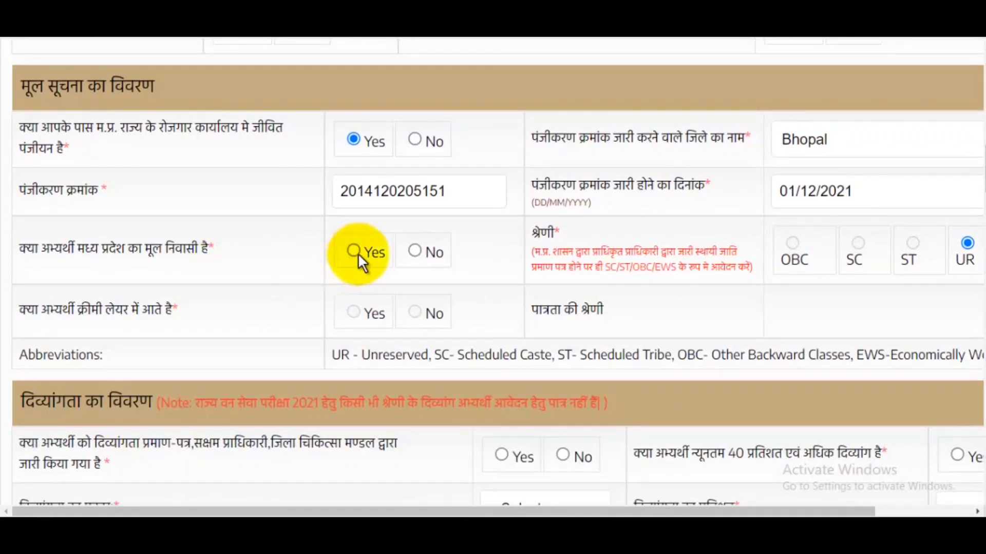
- Answer Yes to Madhya Pradesh native resident and select the OBC category
click(379, 251)
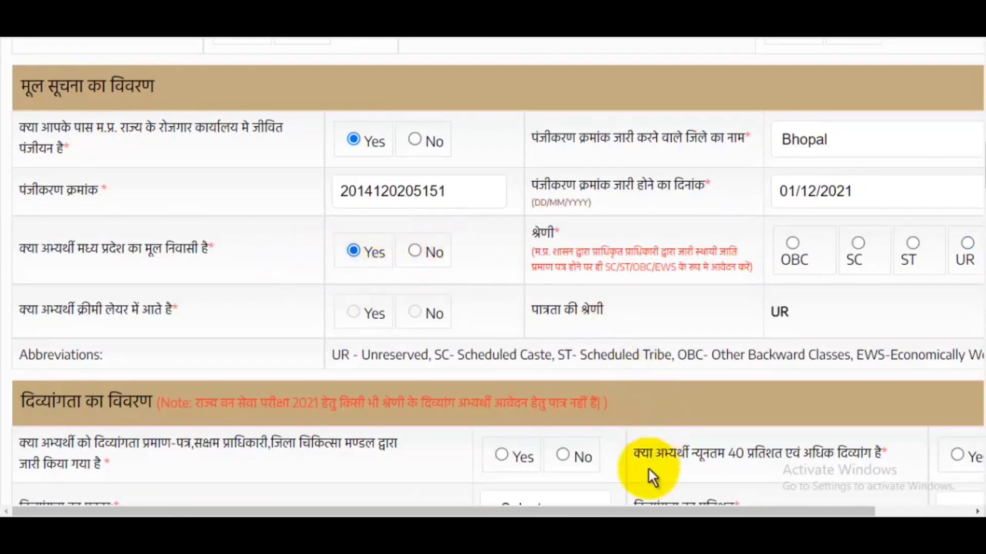
drag(638, 511, 670, 511)
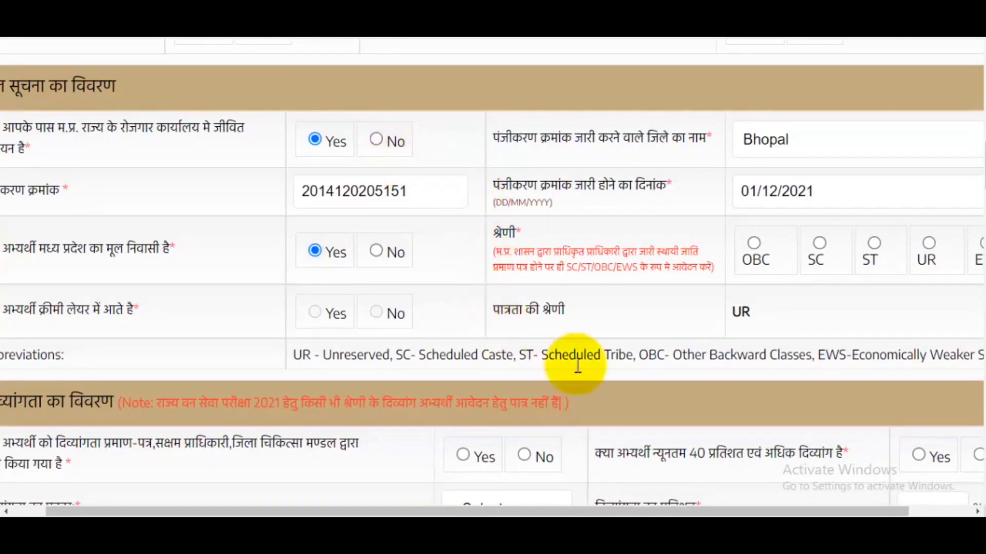
drag(593, 513, 559, 512)
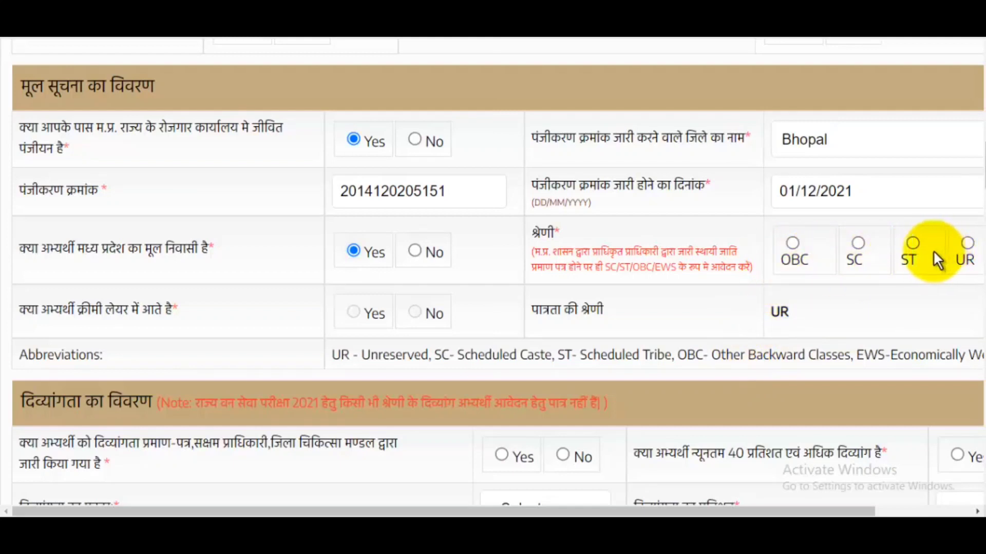
click(791, 243)
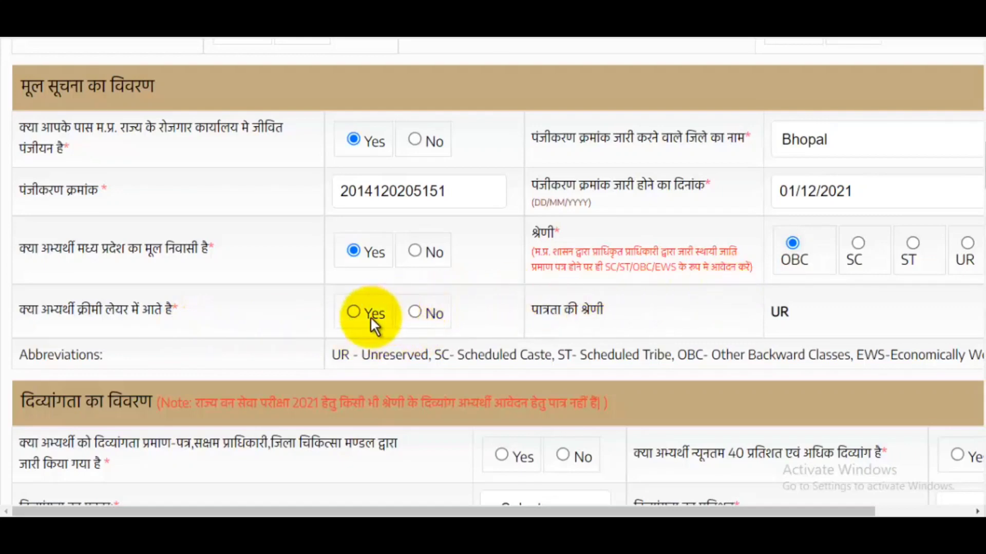
scroll(356, 310, down, 4)
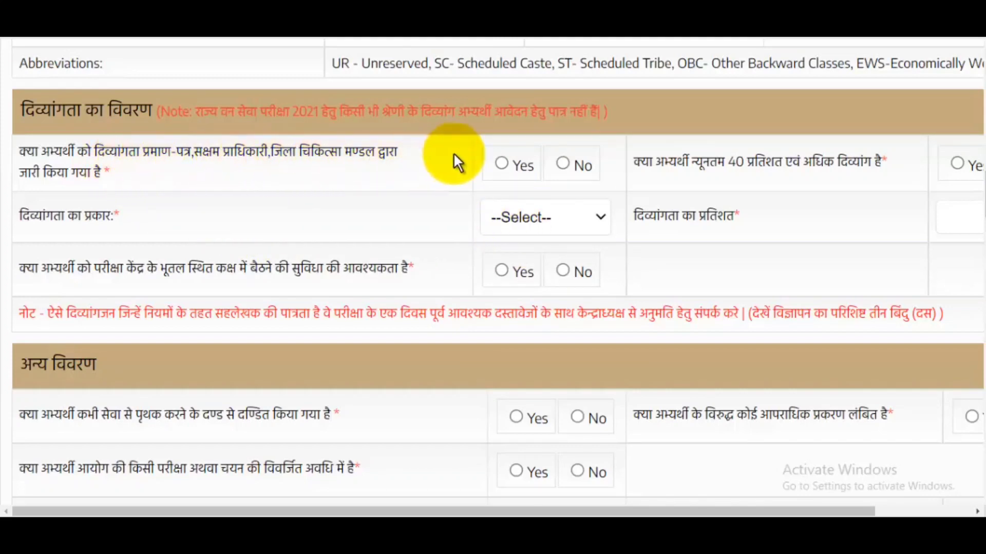
- Answer No to holding a disability certificate, which disables the other disability questions
click(575, 162)
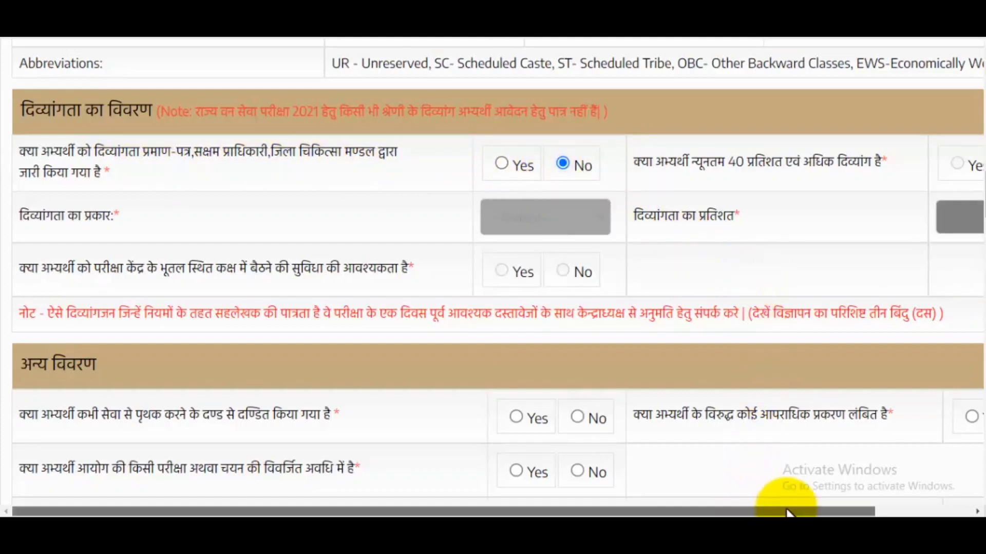
drag(776, 511, 873, 511)
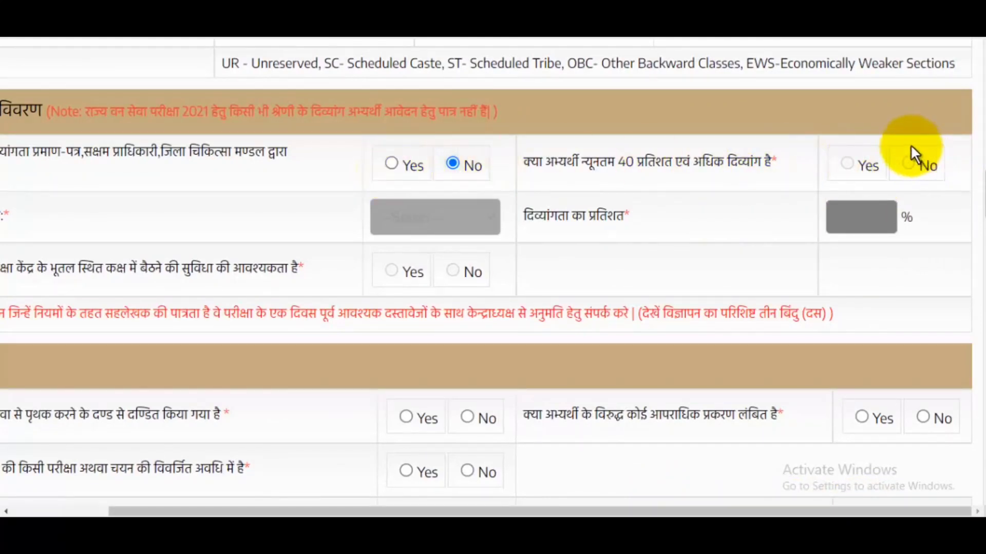
drag(723, 513, 628, 510)
scroll(652, 225, down, 4)
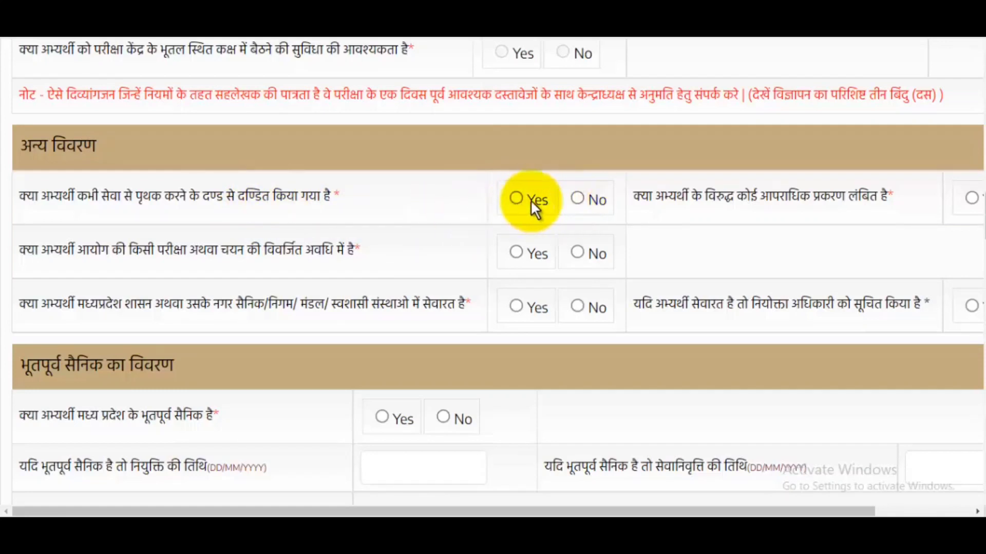
- Answer No to the service-dismissal and pending-criminal-case questions
click(576, 199)
scroll(734, 506, right, 3)
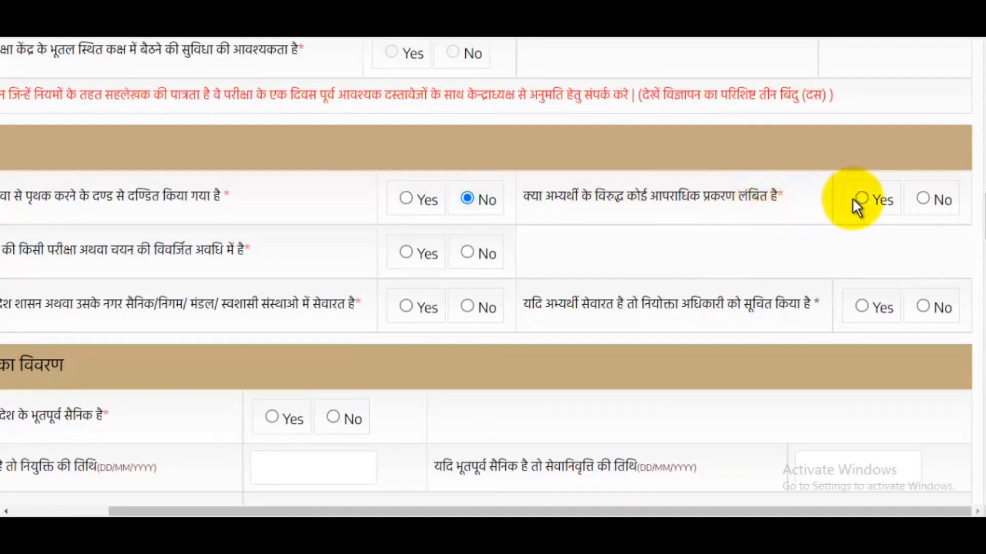
click(923, 198)
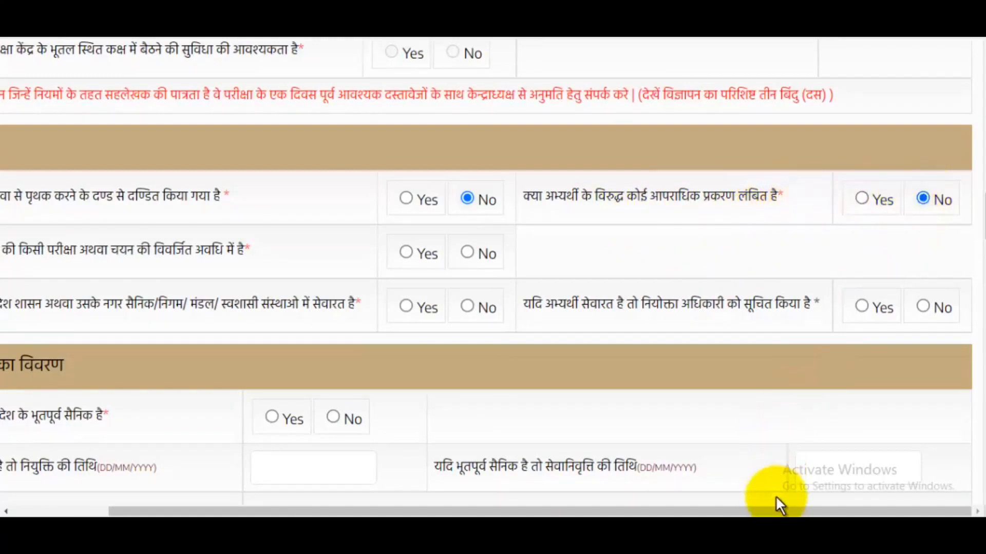
drag(767, 511, 672, 511)
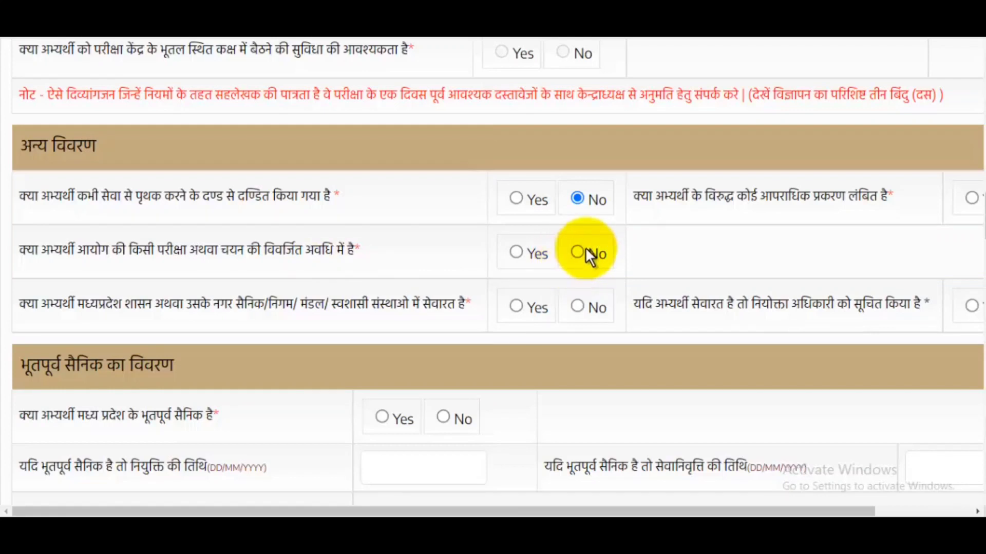
- Answer No to the commission-debarment and MP government-service questions
click(585, 250)
scroll(595, 267, down, 1)
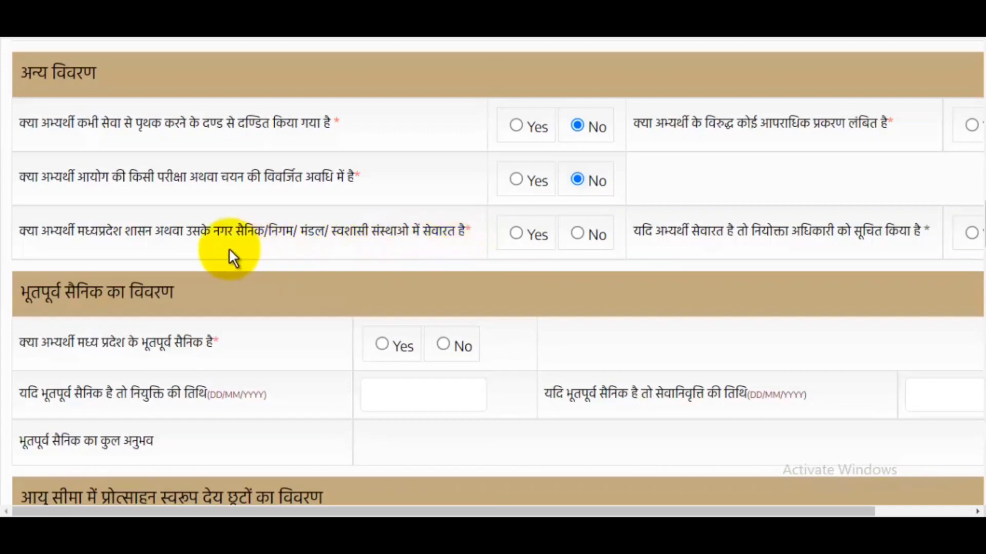
drag(211, 234, 307, 233)
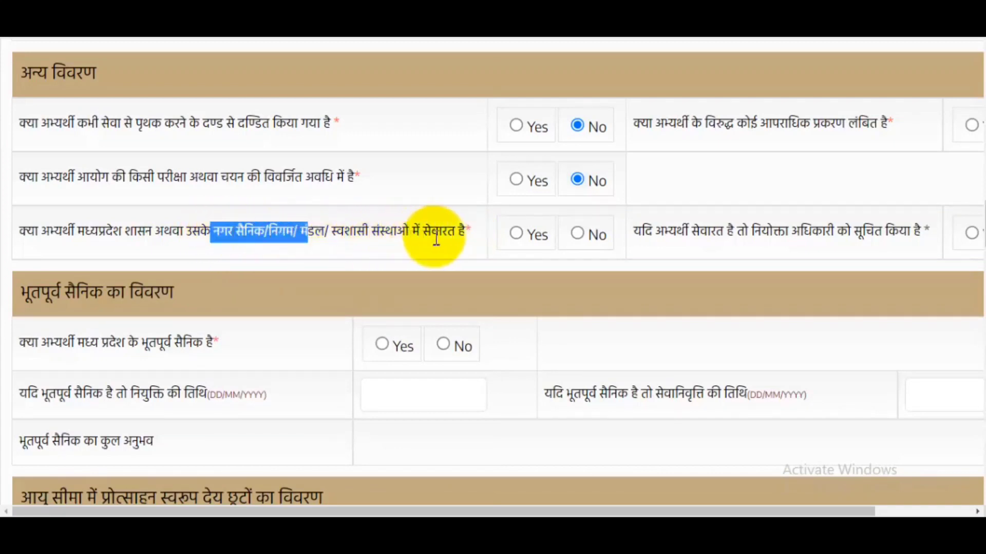
click(577, 234)
drag(740, 510, 902, 510)
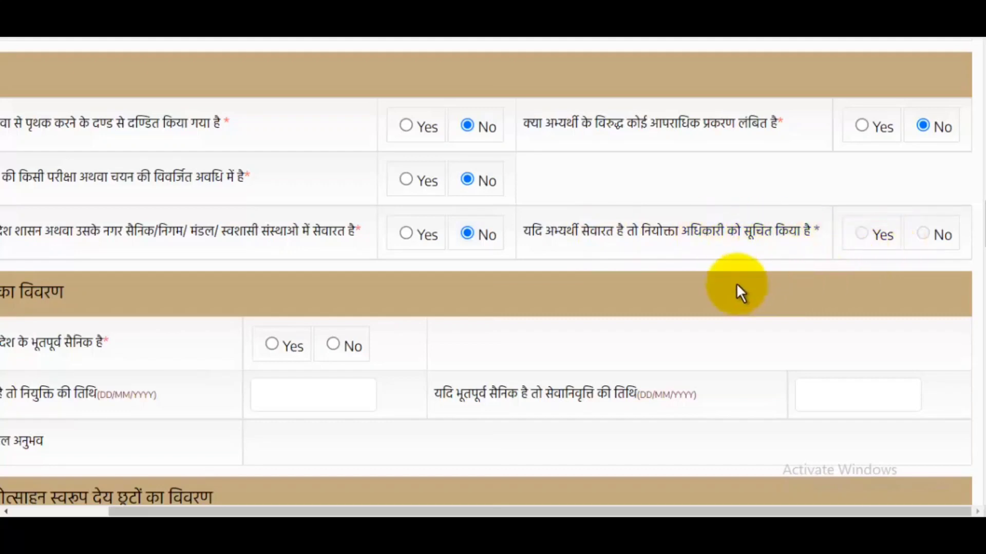
drag(642, 511, 550, 511)
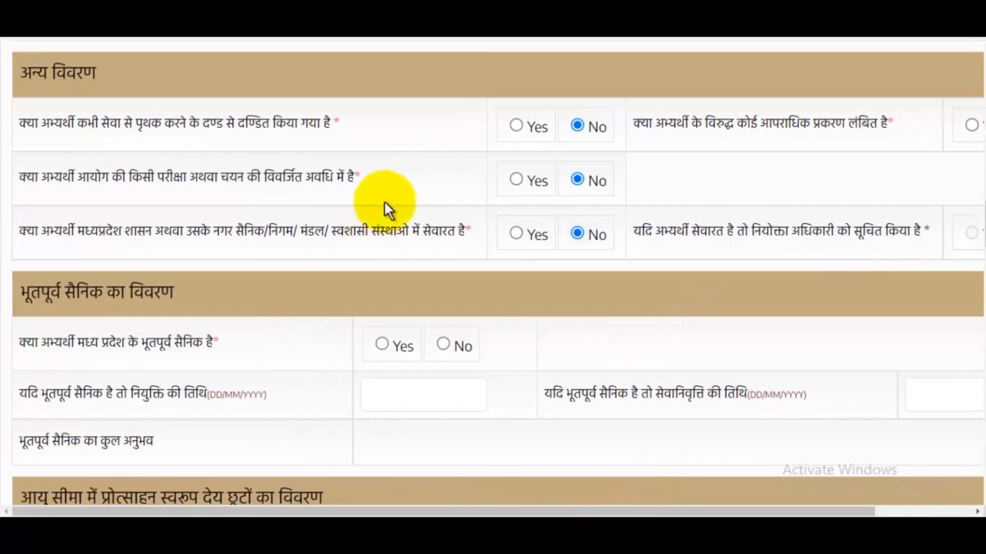
scroll(388, 210, down, 4)
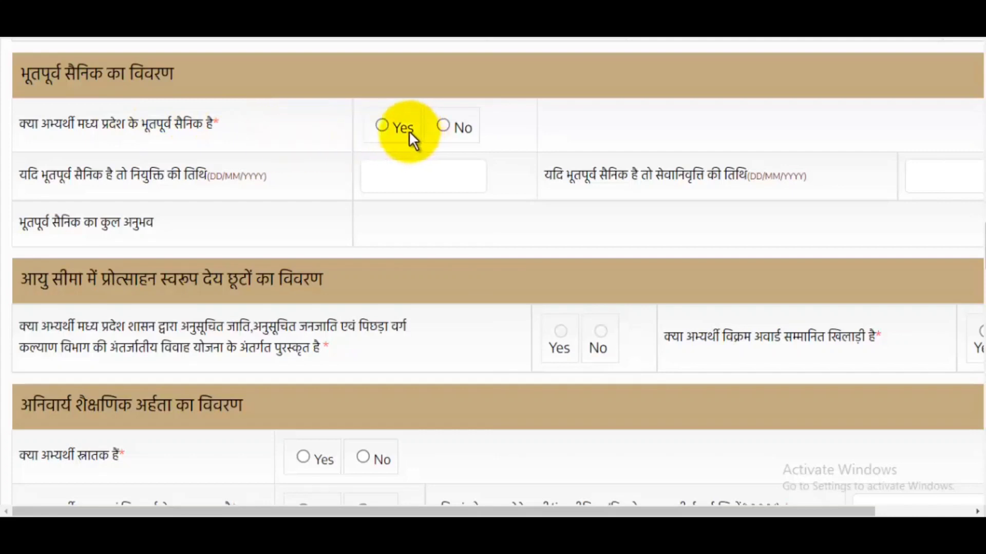
- Answer No to the MP ex-serviceman and Vikram award questions
click(444, 123)
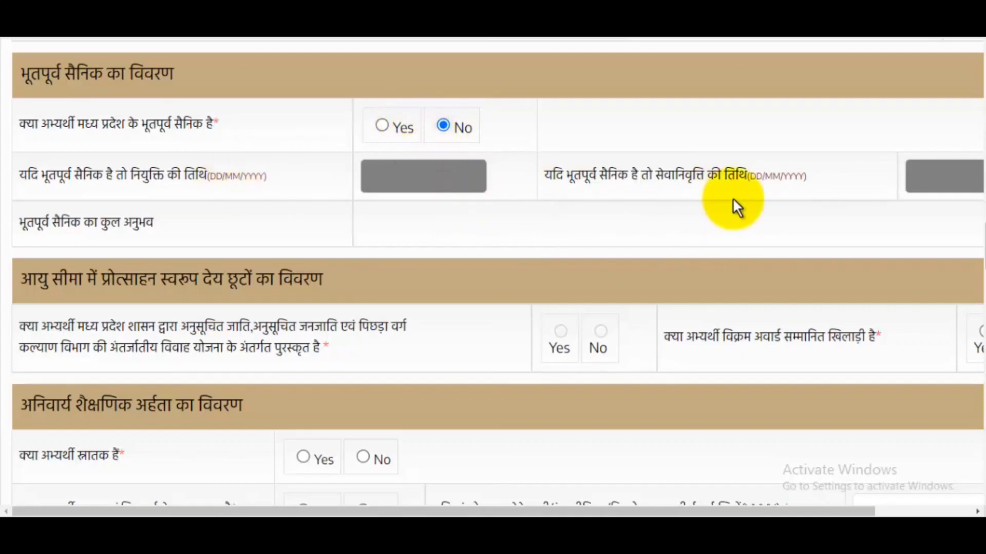
scroll(732, 198, down, 3)
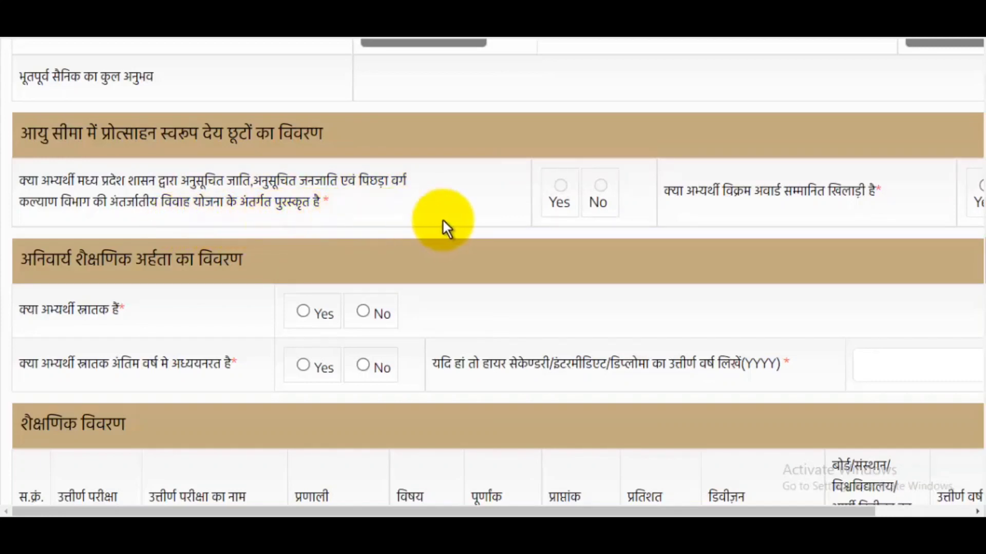
drag(224, 181, 263, 185)
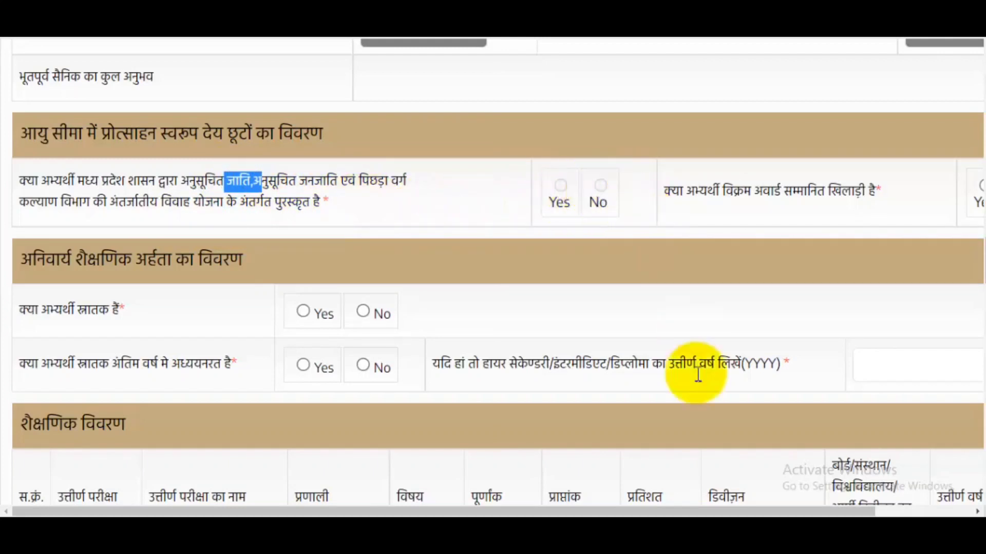
drag(755, 511, 850, 510)
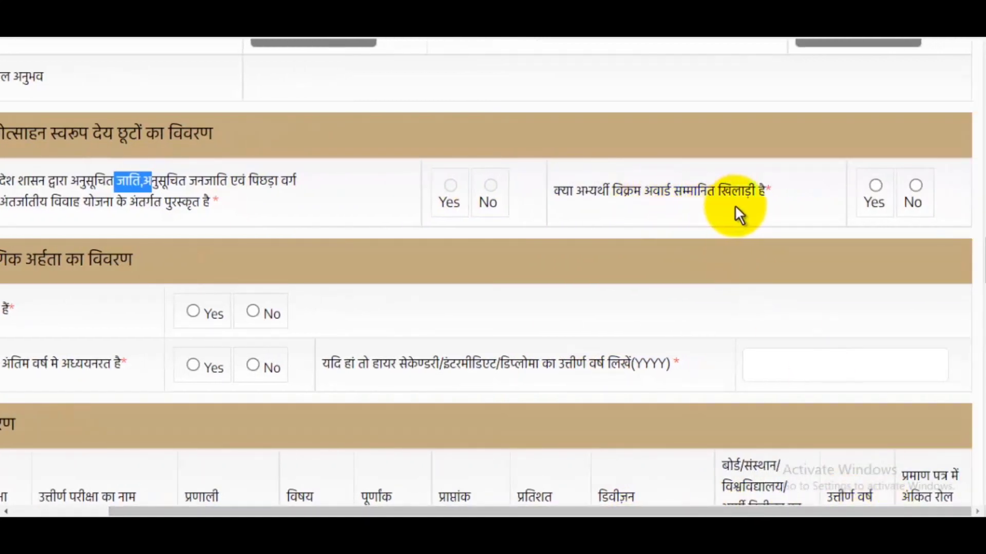
click(917, 187)
scroll(712, 354, down, 4)
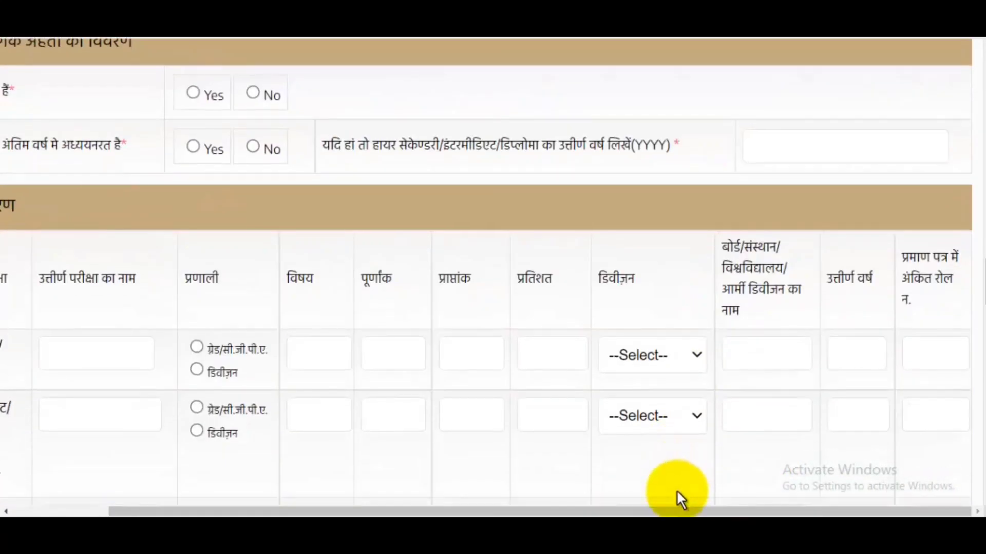
drag(673, 511, 288, 187)
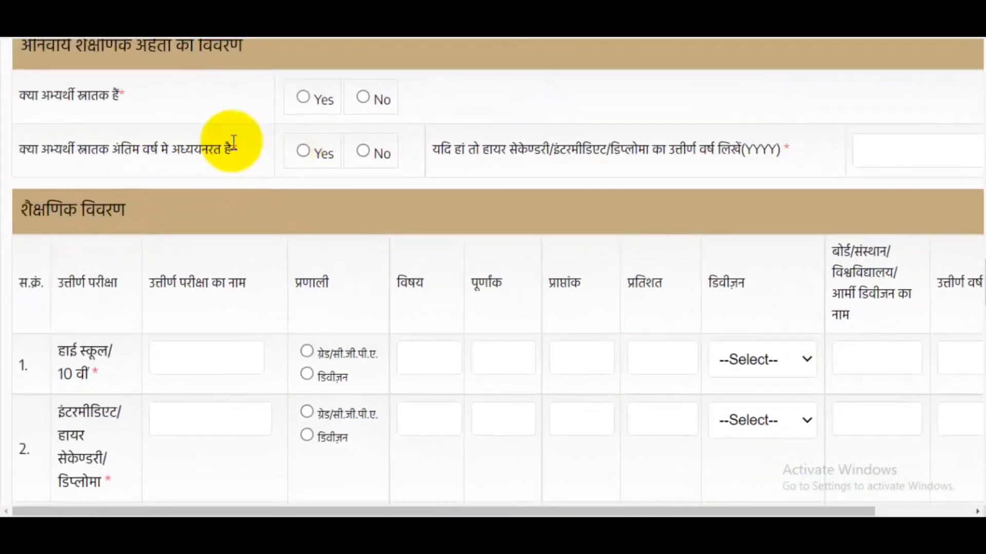
scroll(234, 141, up, 1)
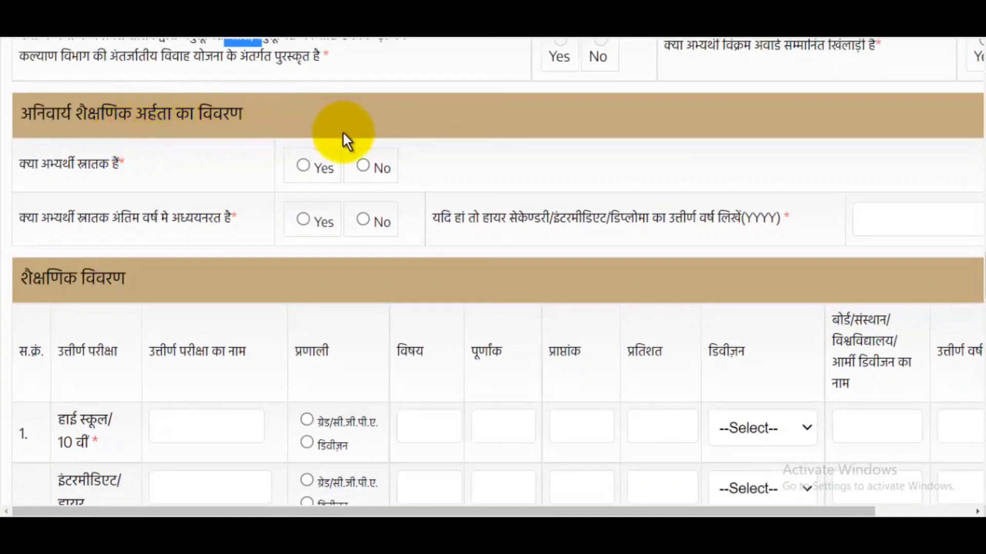
- Answer Yes to being a graduate so the high school, intermediate and graduation rows appear
click(312, 172)
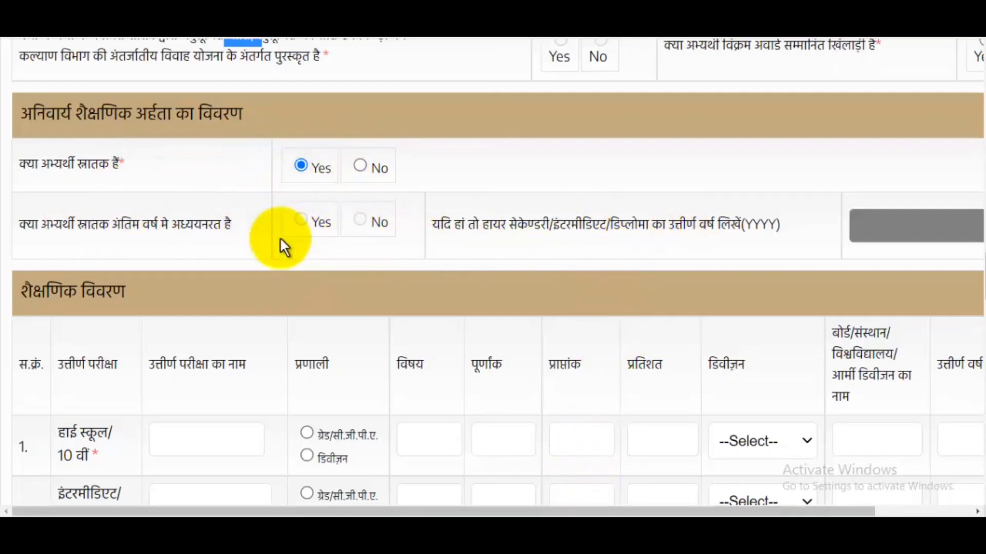
click(362, 167)
click(302, 221)
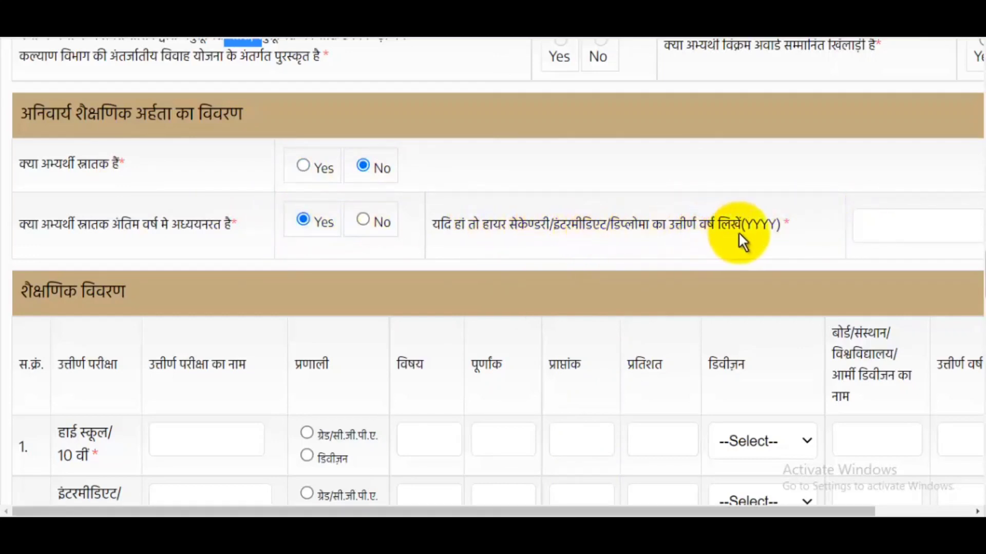
click(914, 226)
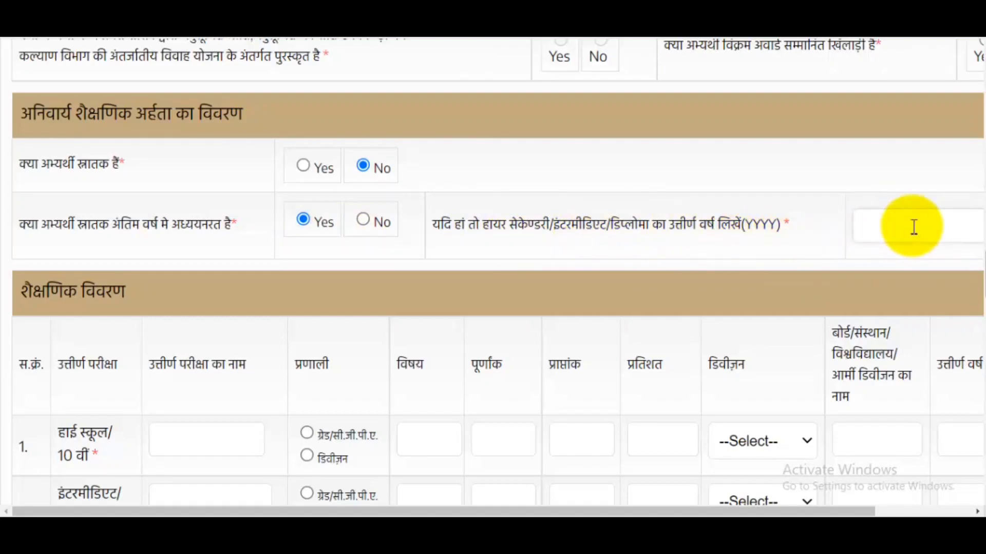
click(308, 164)
scroll(510, 251, down, 3)
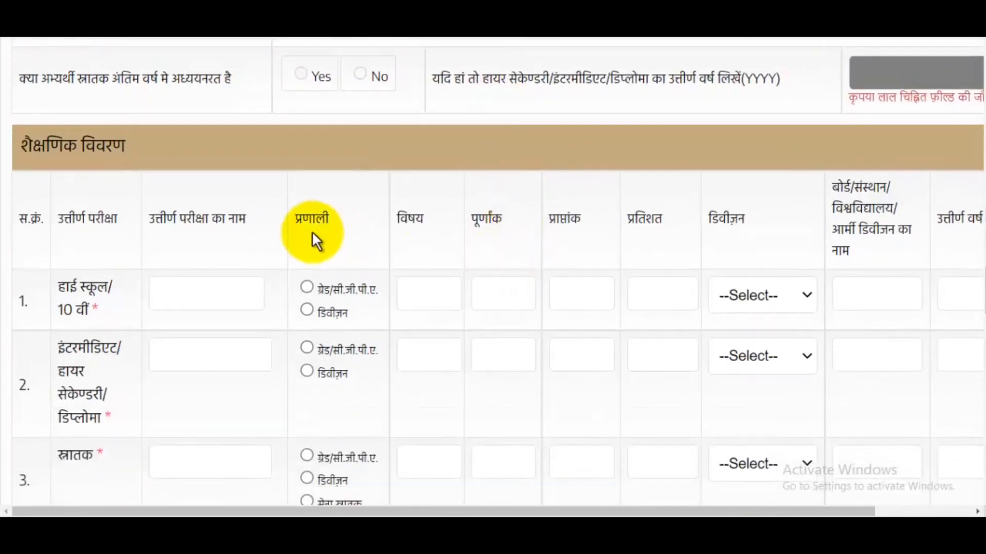
scroll(281, 266, down, 3)
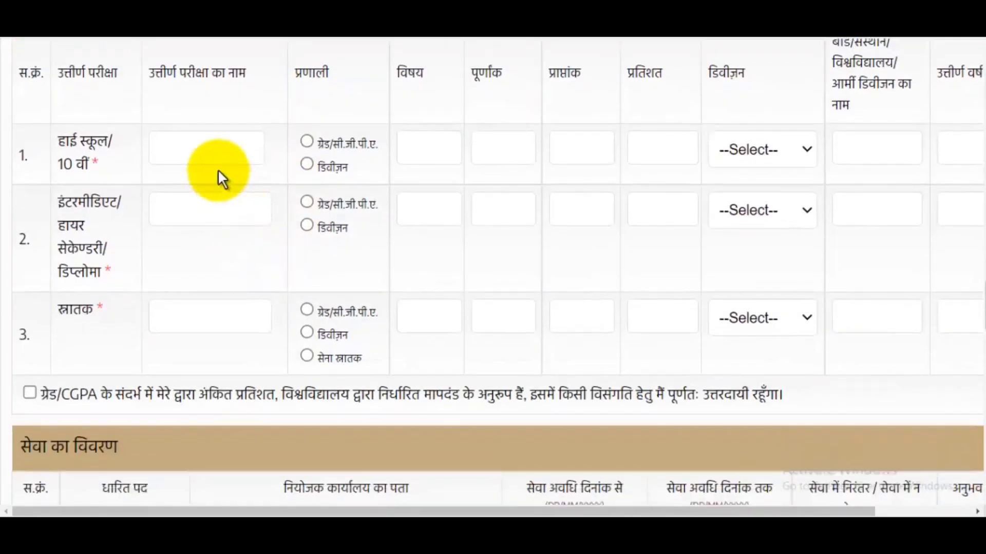
click(204, 157)
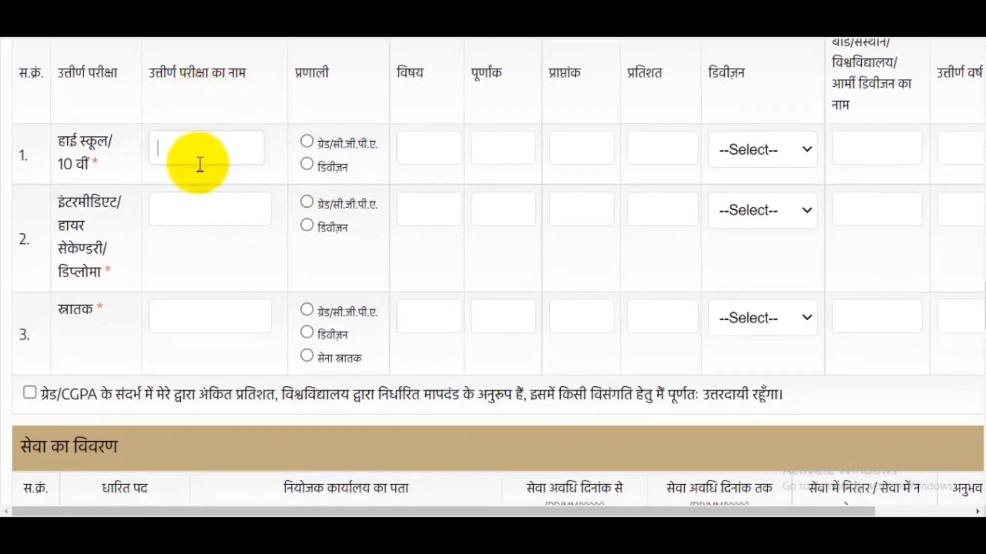
- Fill the 10th row: division system, All Subject, 580 of 600 marks, First division
text(10th)
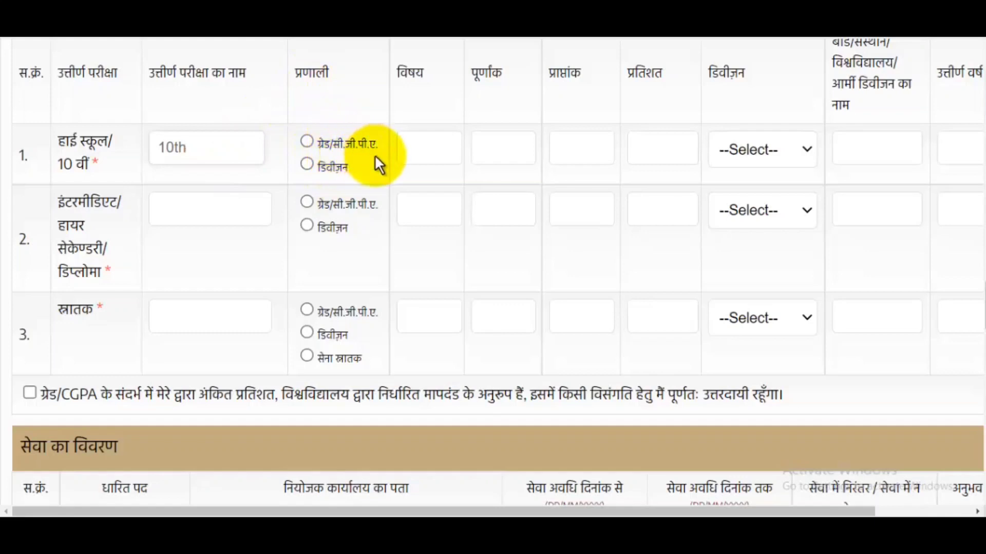
click(306, 163)
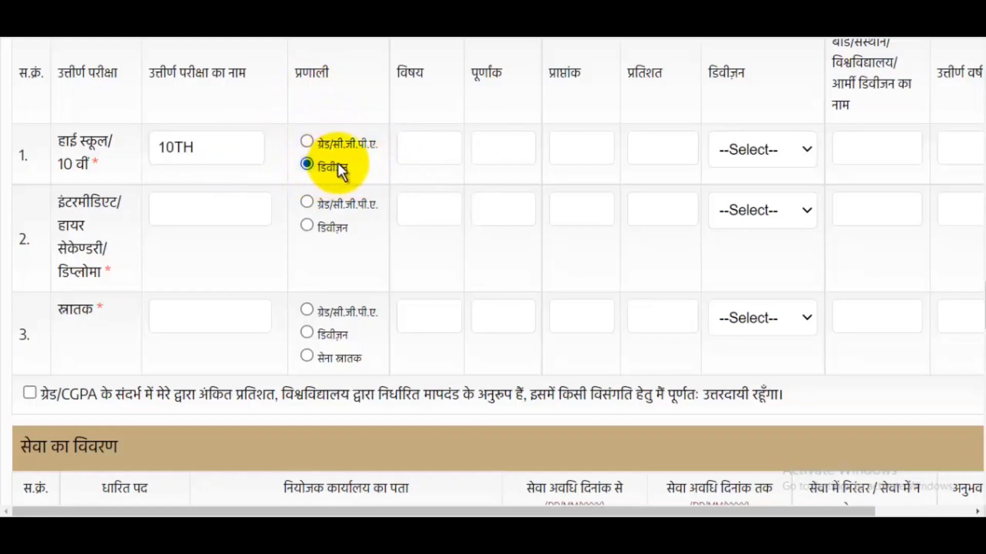
click(426, 139)
text(A)
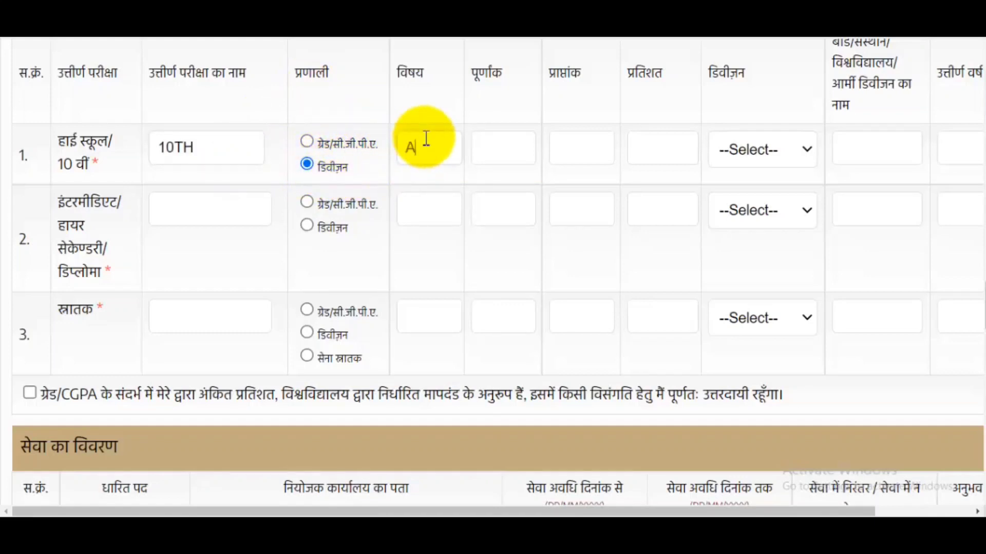
text(ll Subject)
click(500, 149)
text(600)
click(569, 153)
text(580)
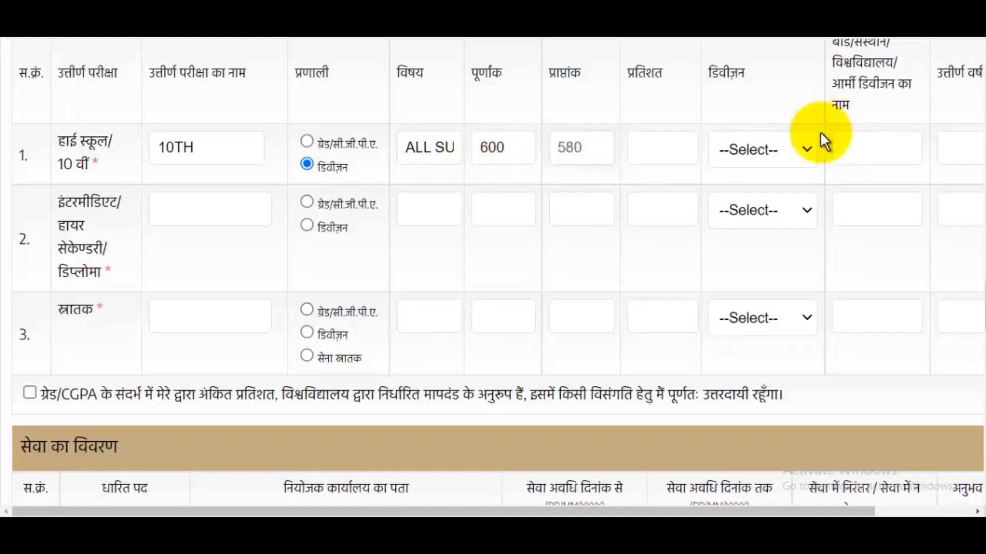
click(689, 149)
click(759, 148)
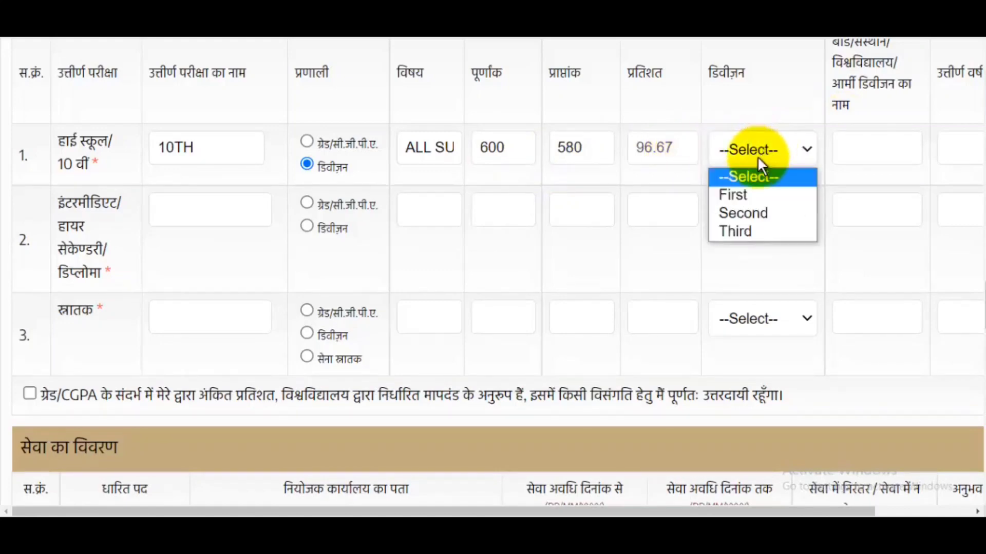
click(742, 195)
- Enter board UP BOARD, passing year 2012 and the roll number for the 10th row
drag(750, 512, 849, 511)
scroll(805, 291, up, 3)
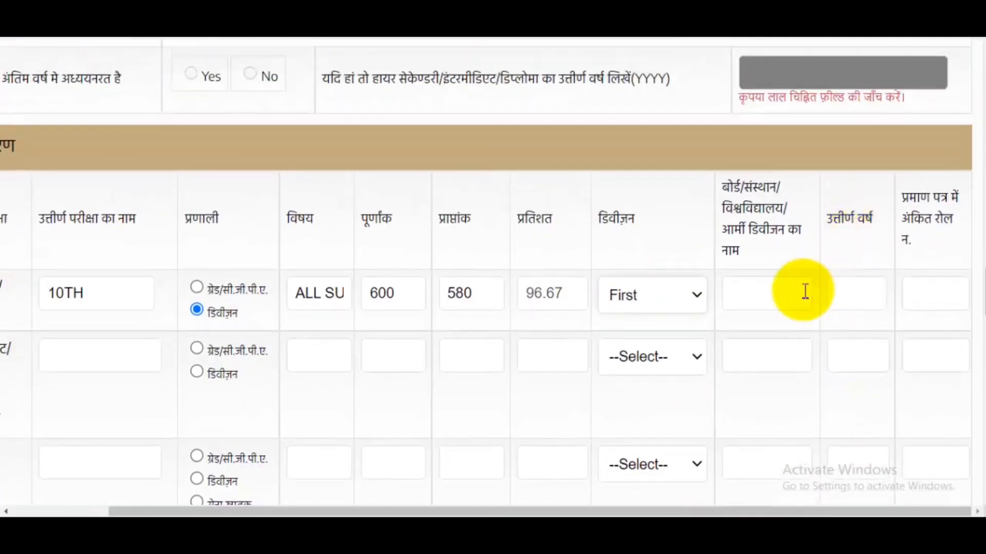
click(764, 286)
text(Up Board)
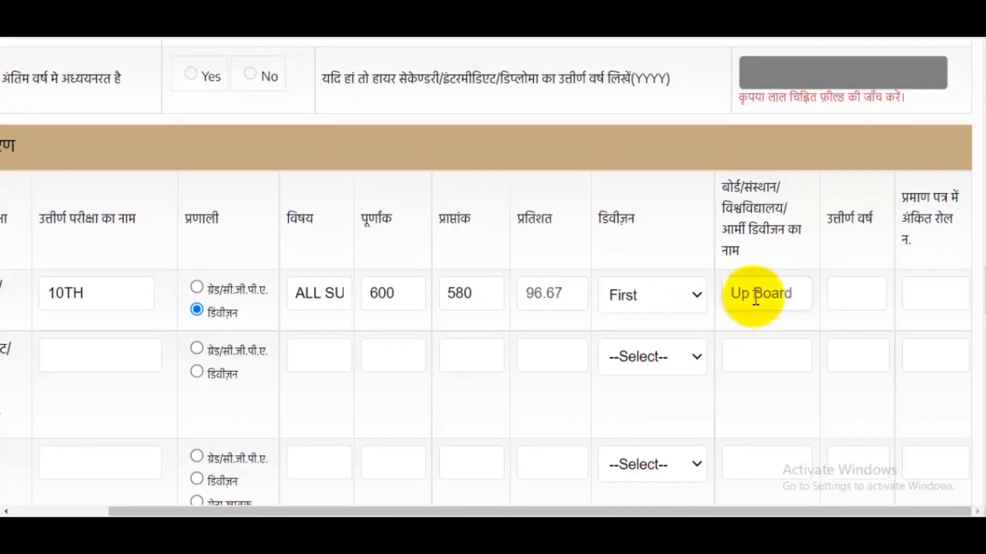
click(750, 293)
key(BackSpace)
text(P Board)
click(846, 288)
text(2012)
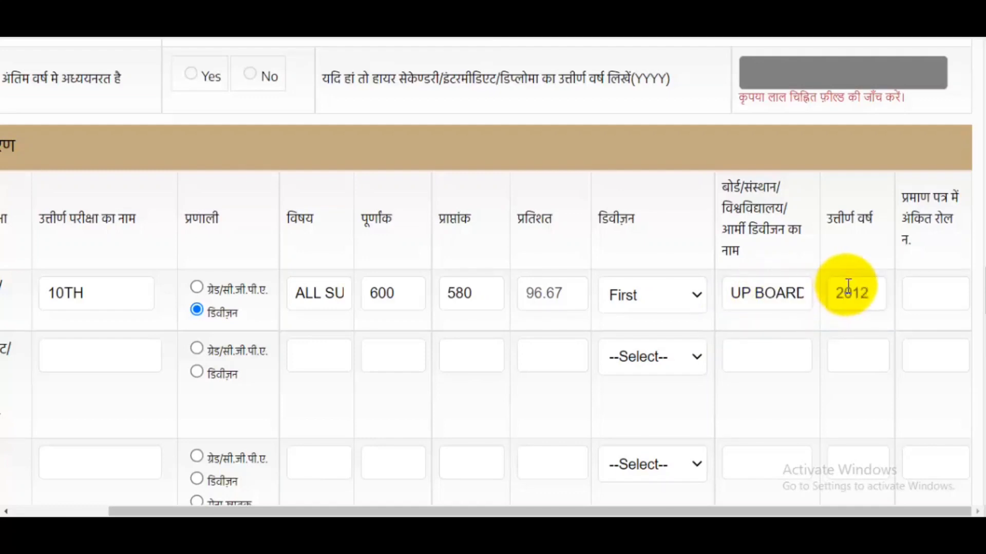
click(939, 303)
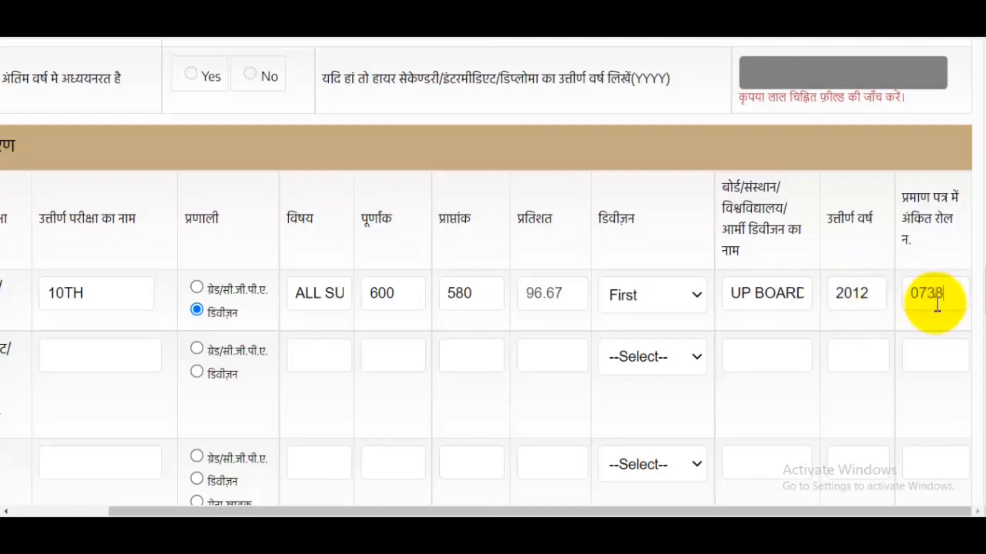
drag(759, 511, 616, 510)
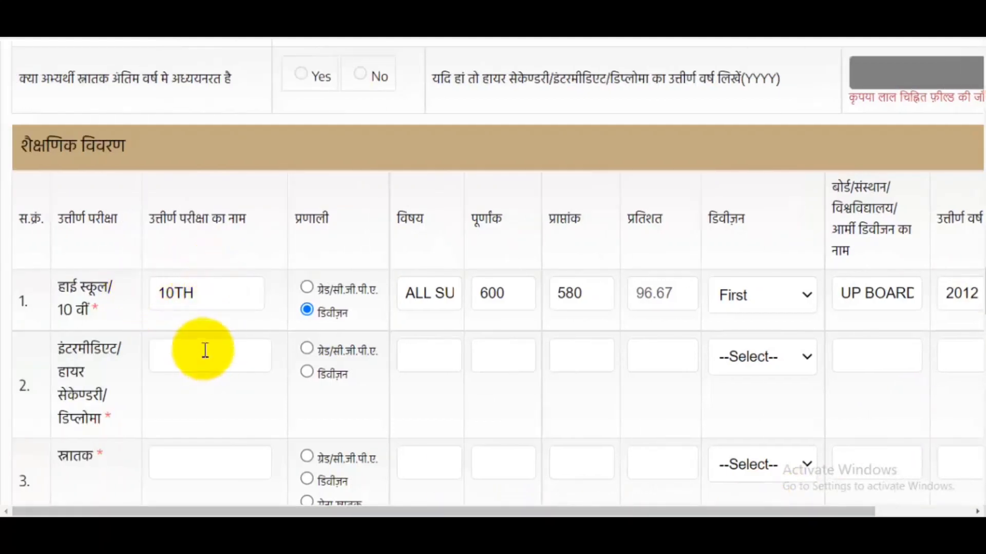
text(12th)
- Fill the 12TH row with division system, subject PCM, 479 of 500 marks, First division
click(306, 350)
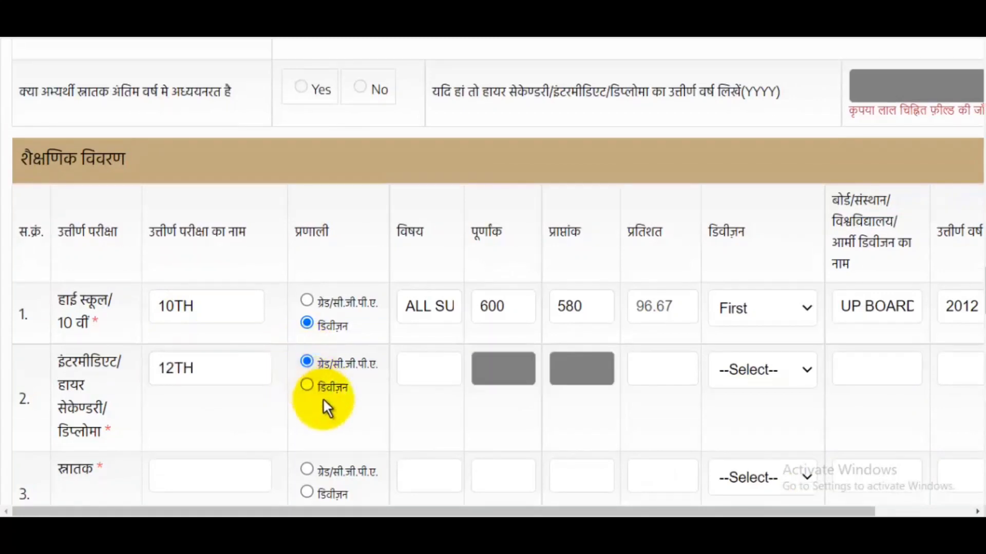
click(308, 388)
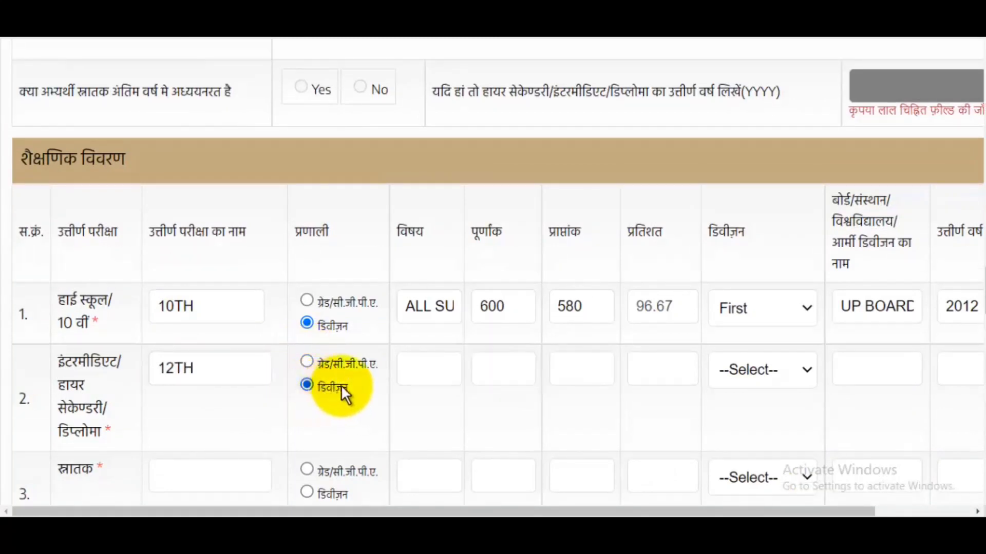
click(430, 370)
text(PCM)
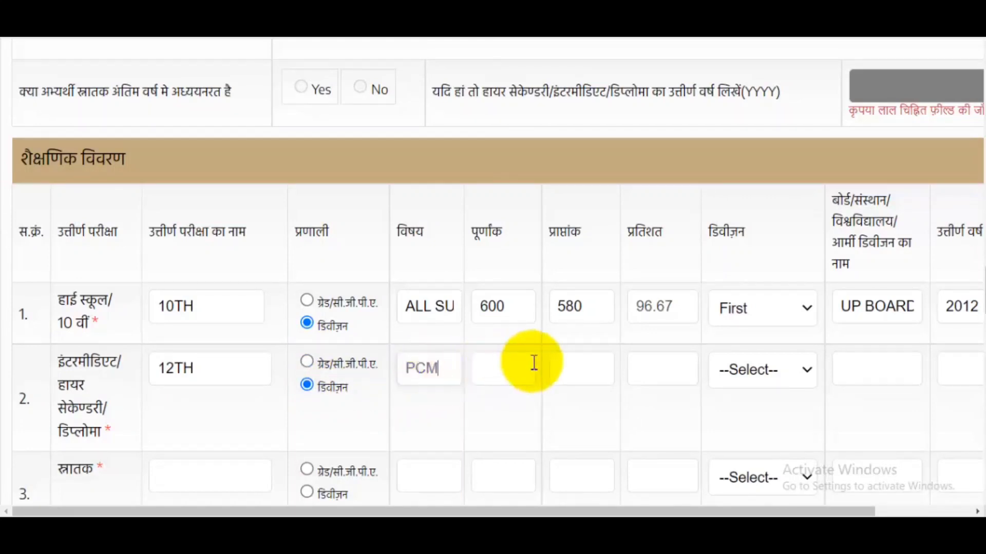
click(518, 365)
text(500)
click(587, 369)
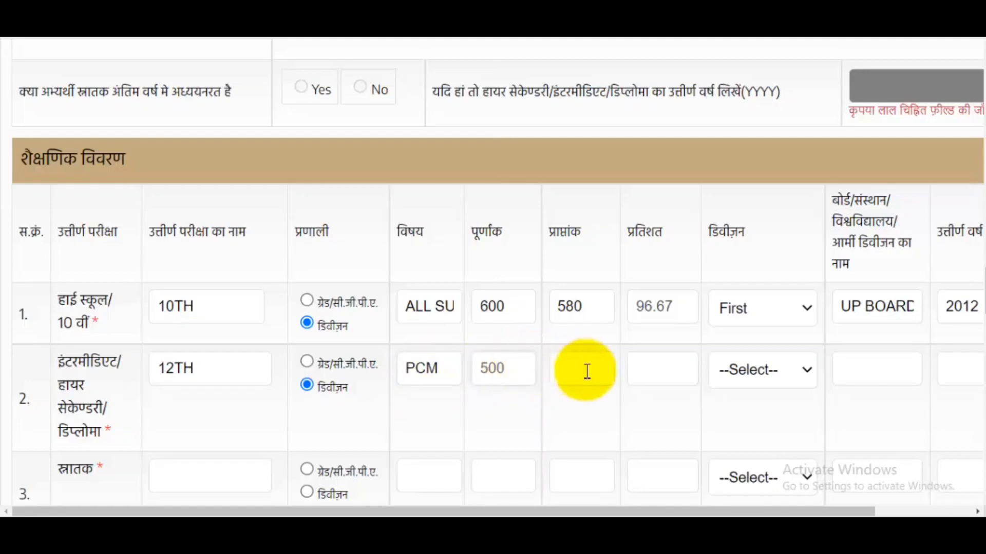
text(479)
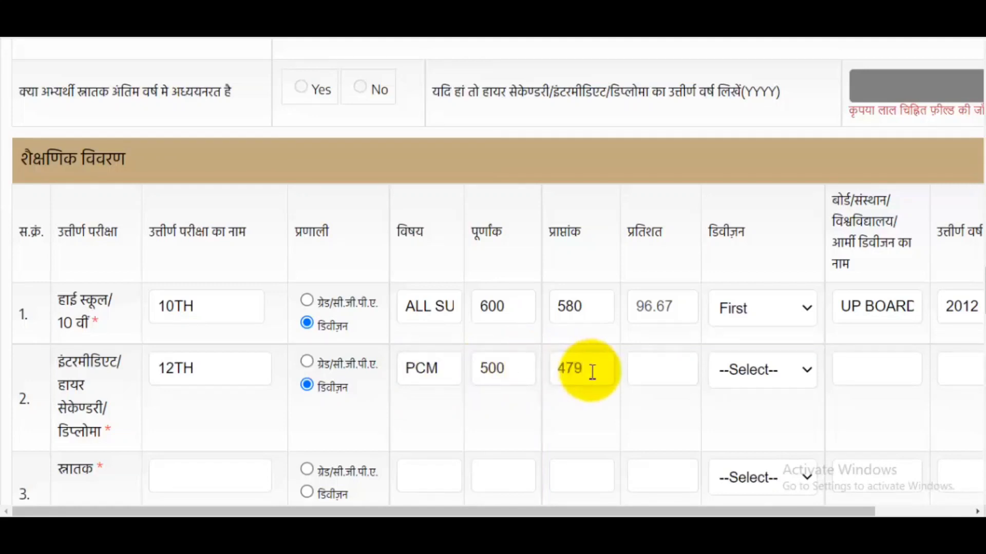
click(747, 369)
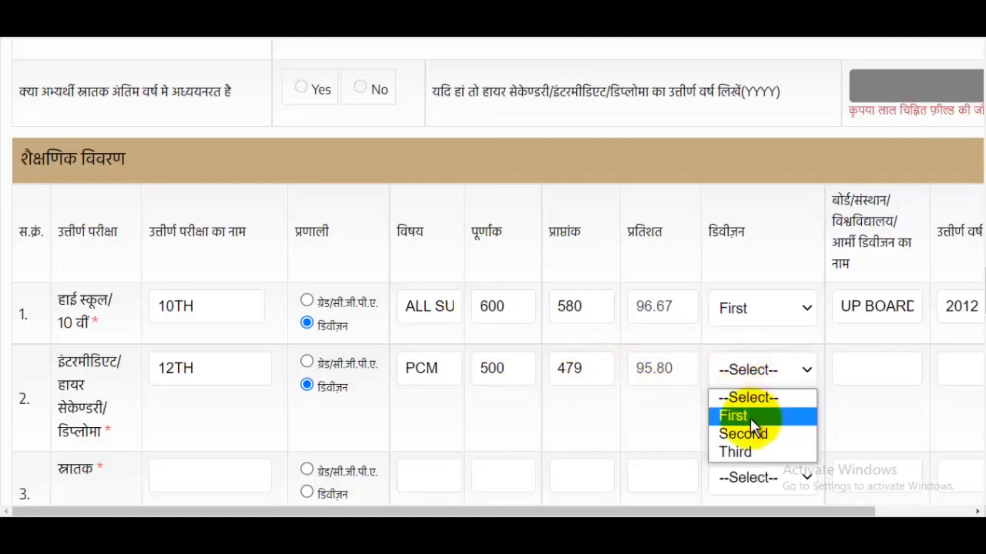
click(750, 417)
- Enter board UP BOARD, passing year 2014 and the roll number for the 12TH row
drag(737, 512, 907, 511)
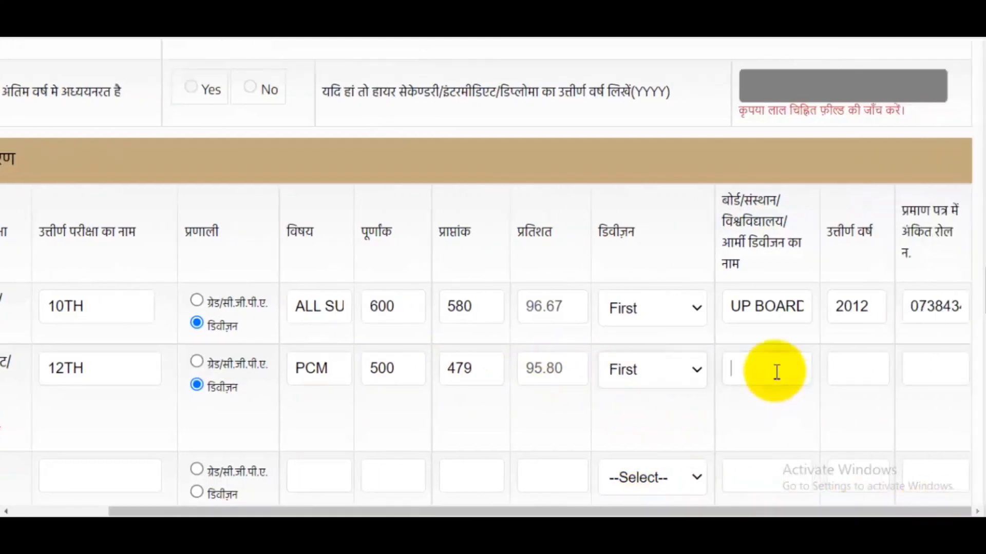
click(776, 372)
text(Up Board)
click(749, 369)
key(BackSpace)
text(P)
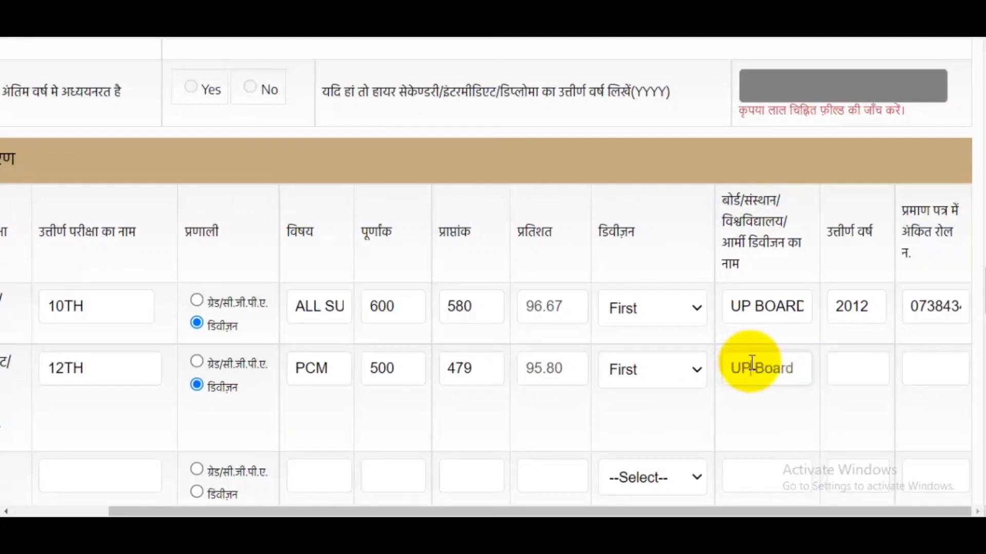
click(865, 370)
text(2014)
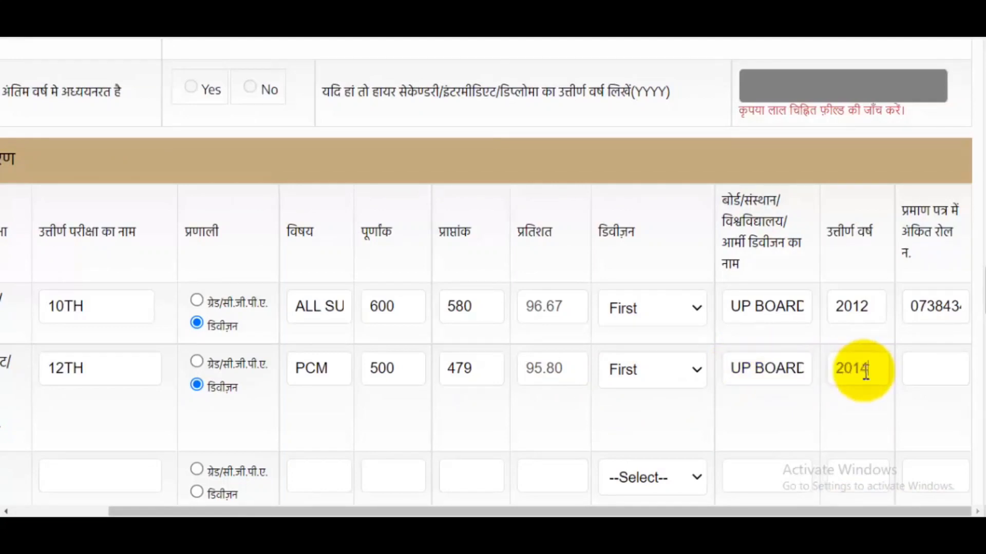
click(959, 377)
drag(810, 514, 525, 515)
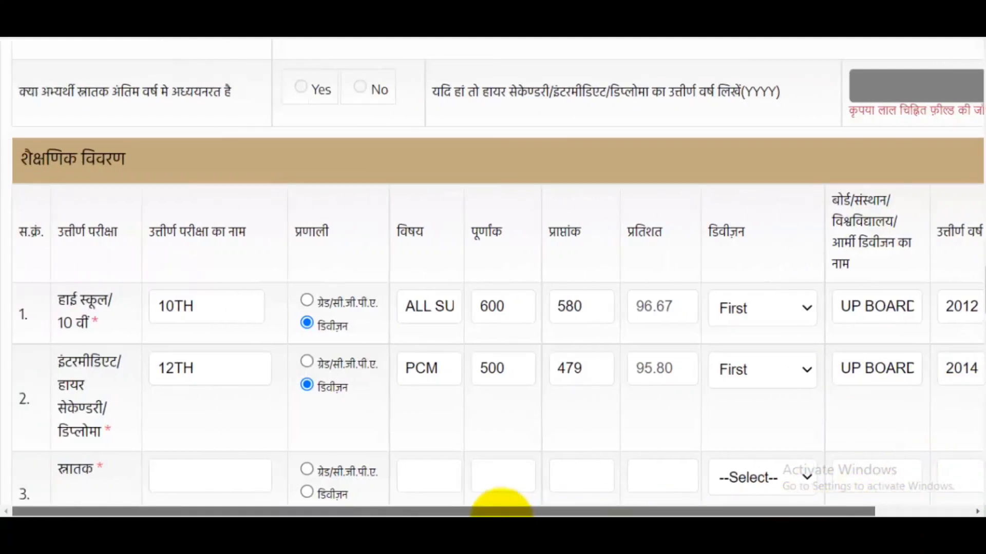
scroll(360, 344, down, 3)
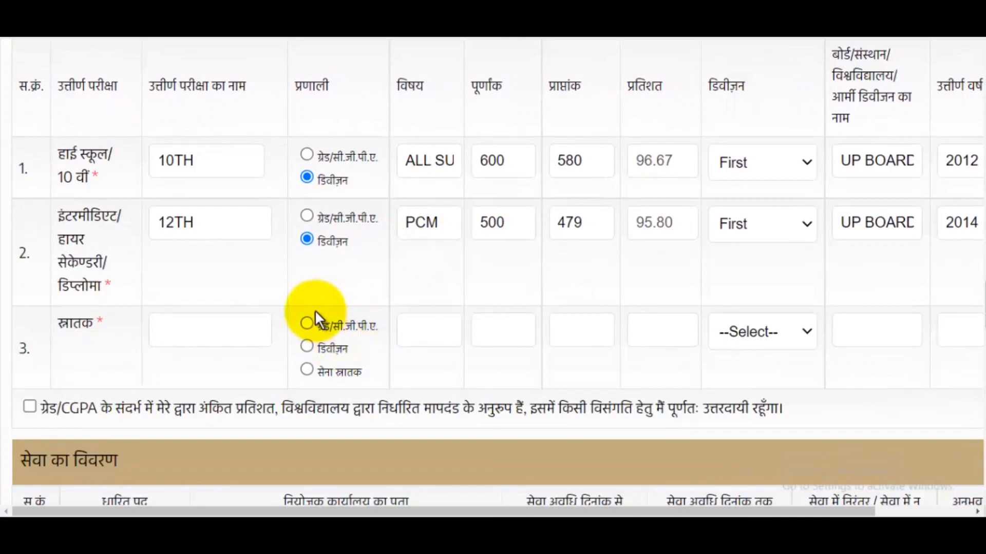
- Enter BA as the graduation exam, with division marking and subjects Hindi, English, Maths
click(220, 325)
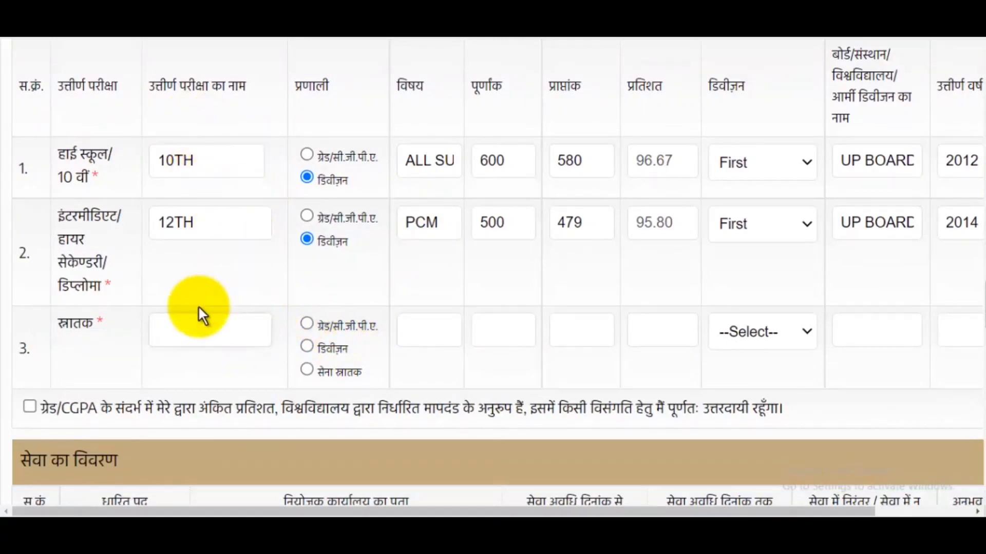
text(BA)
click(321, 345)
click(434, 328)
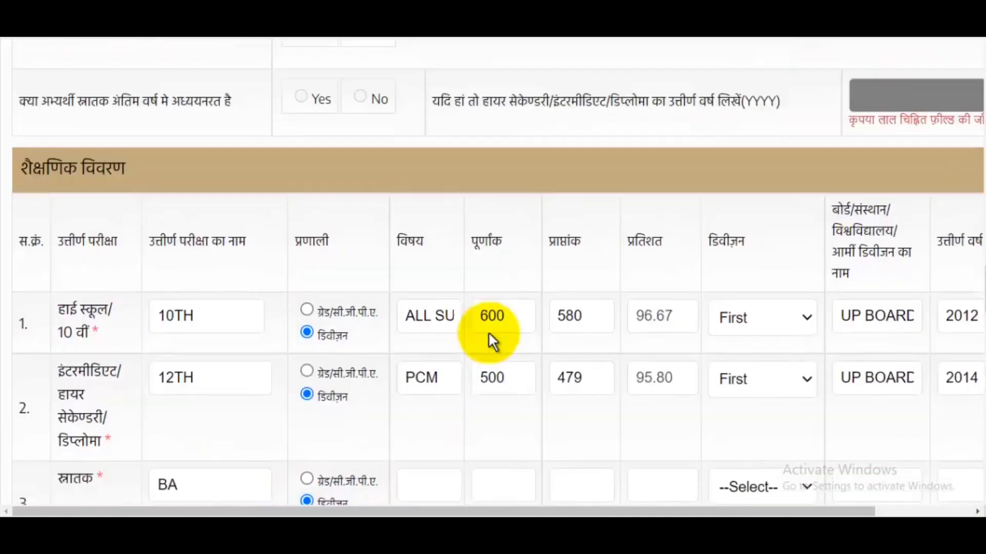
text(Hind)
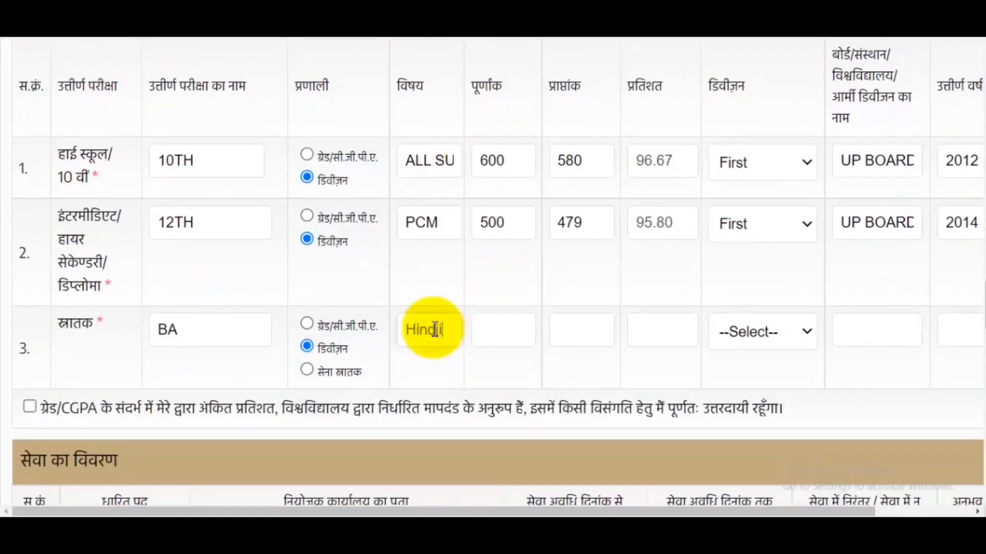
text(i, E)
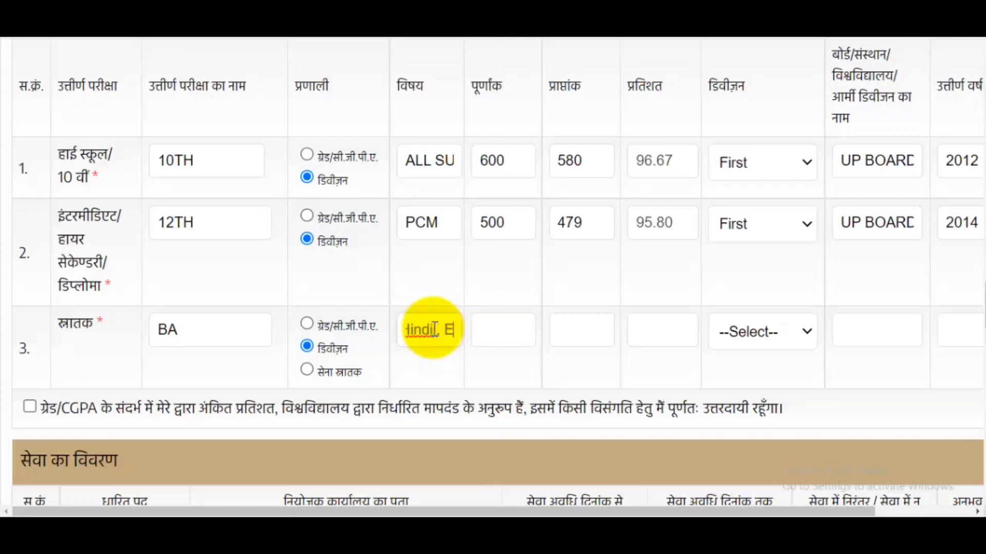
text(nglish Mats)
key(BackSpace)
text(hs)
- Enter 600 full marks and 598 obtained, and set the graduation division to First
scroll(510, 344, up, 1)
click(511, 395)
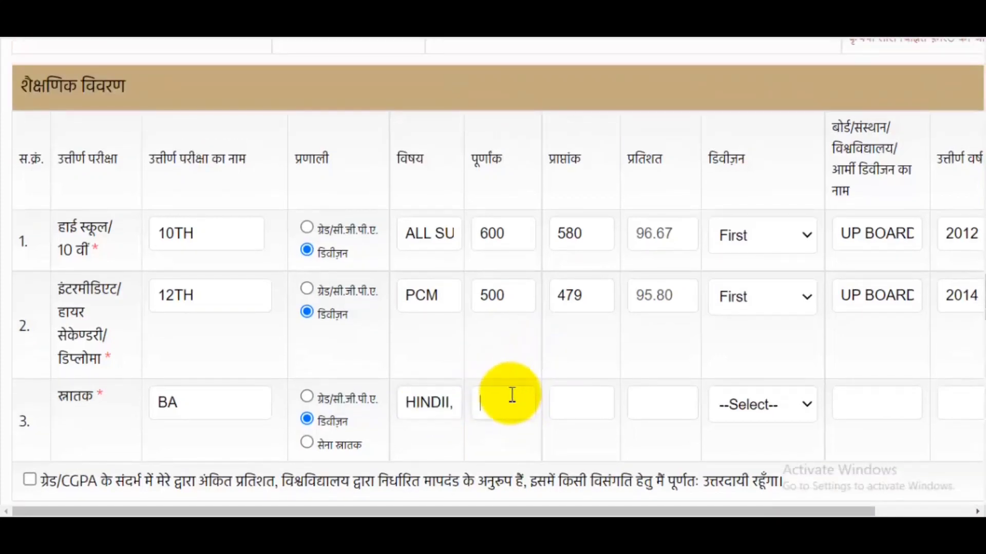
text(600)
click(576, 406)
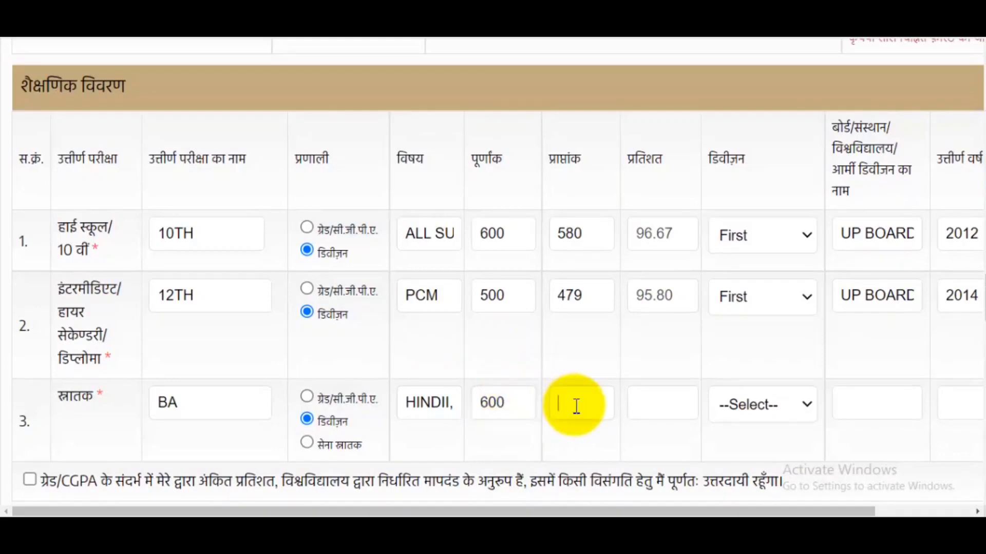
text(598)
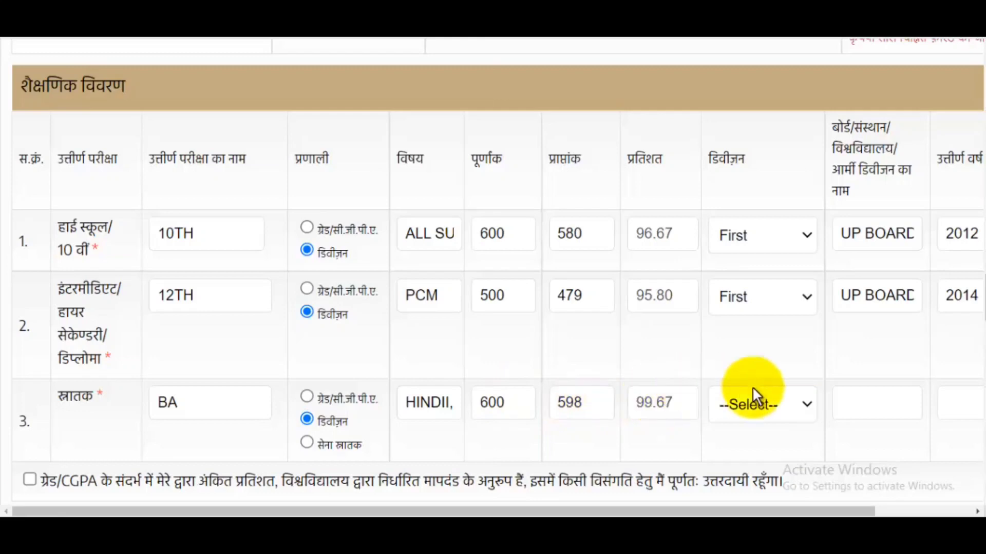
click(768, 406)
click(754, 447)
drag(749, 511, 868, 513)
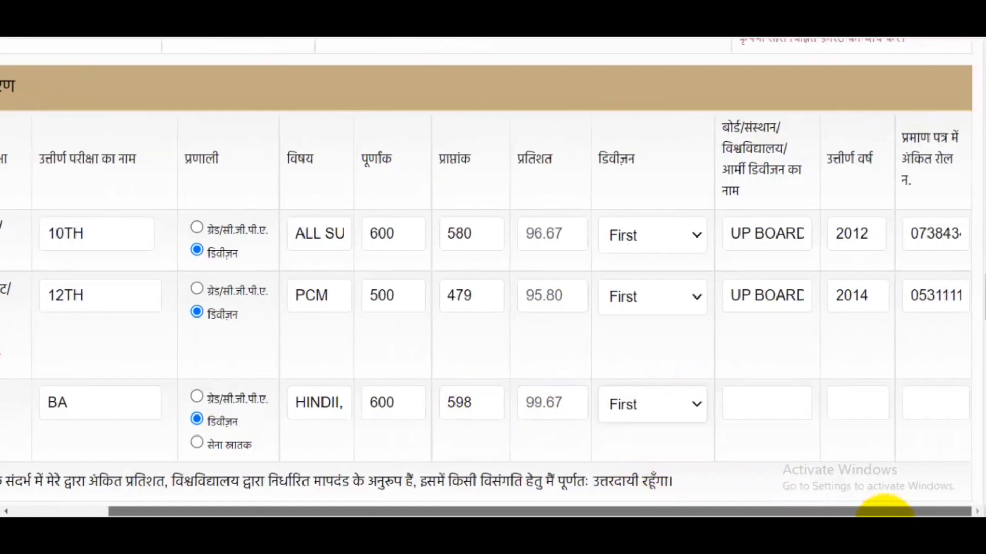
- Fill in CCSU as the graduation university and 2017 as the passing year
click(765, 392)
text(CCS)
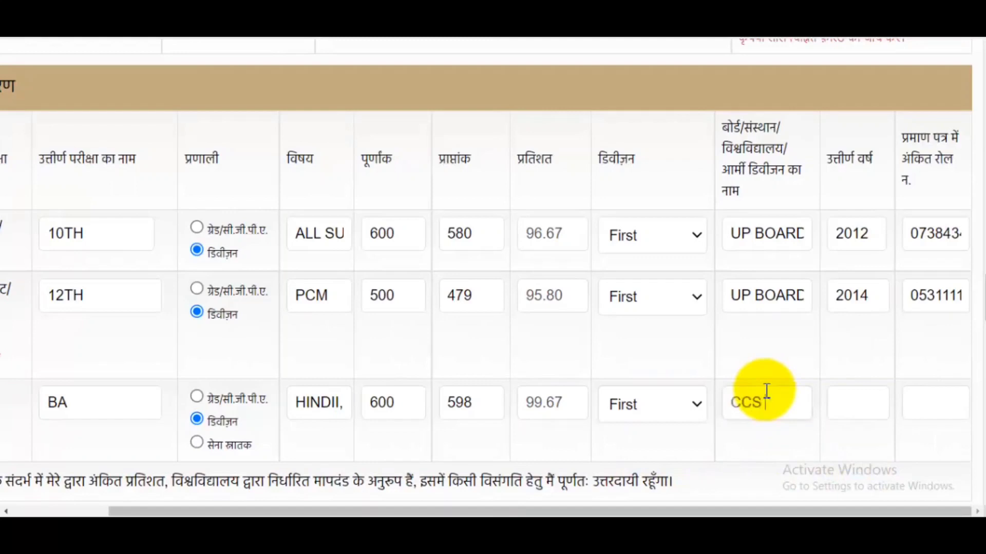
text(UU)
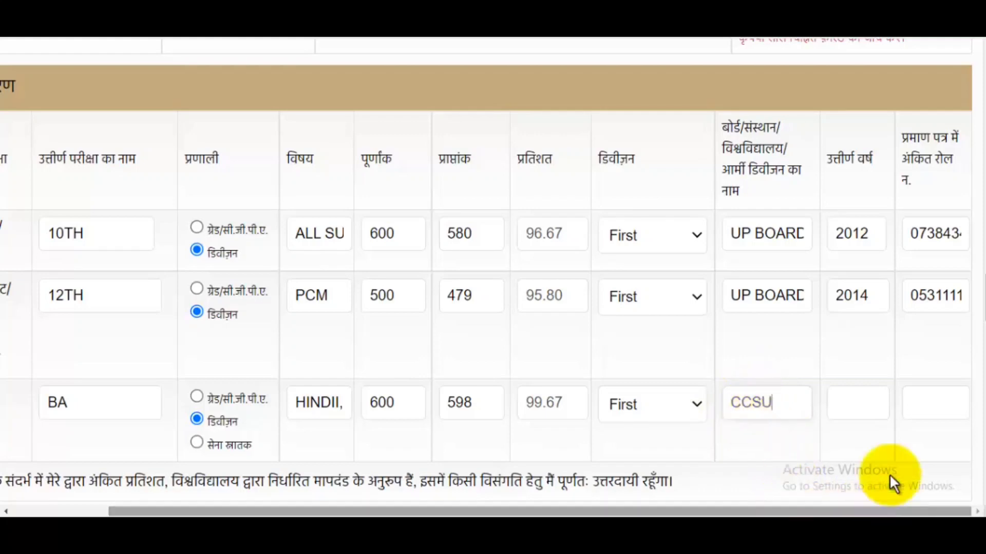
click(861, 407)
text(2017)
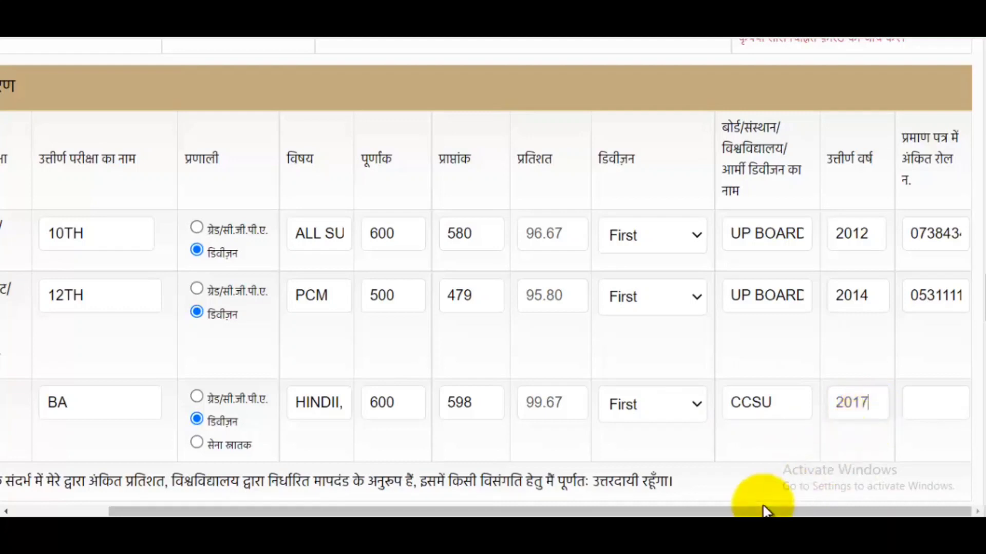
click(941, 398)
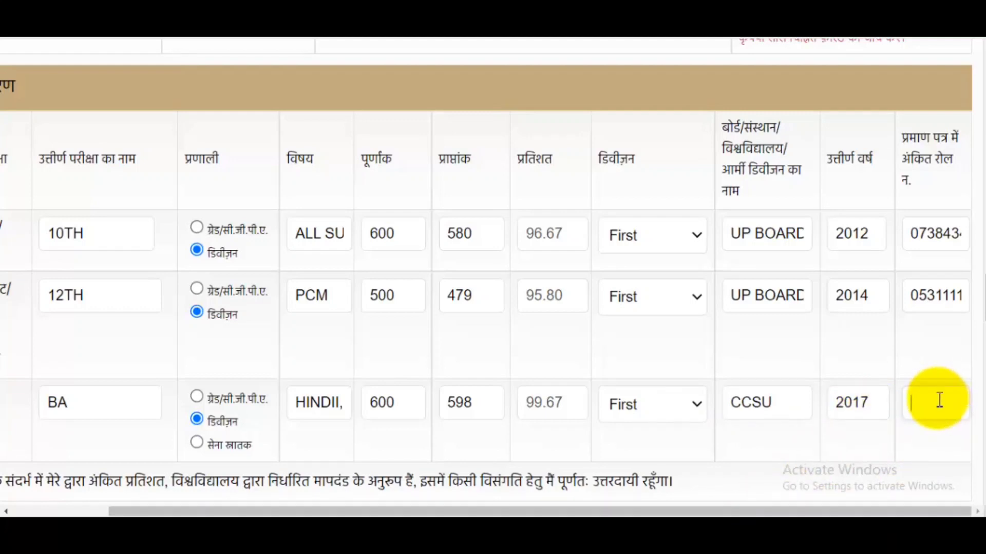
drag(773, 511, 507, 420)
scroll(507, 420, down, 4)
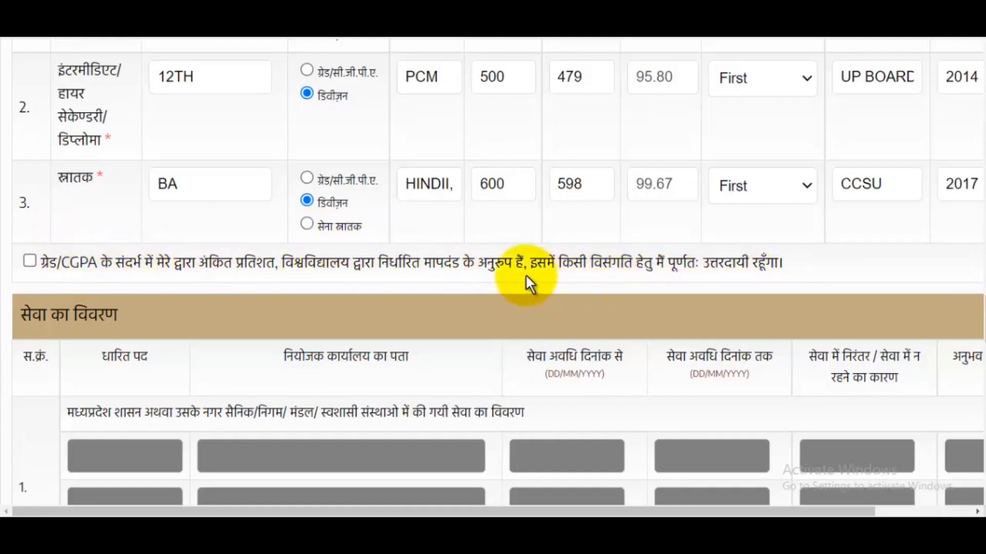
scroll(701, 264, down, 3)
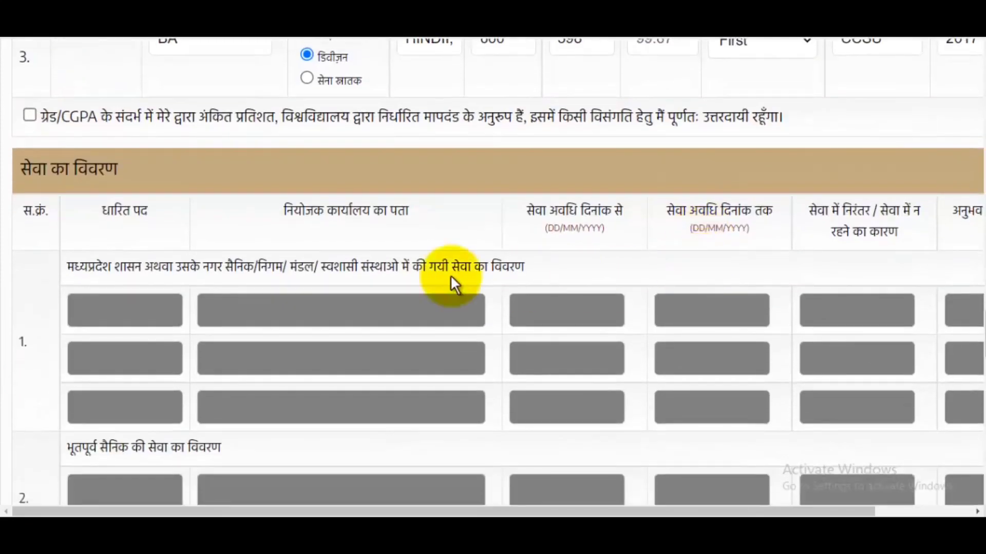
scroll(623, 229, down, 3)
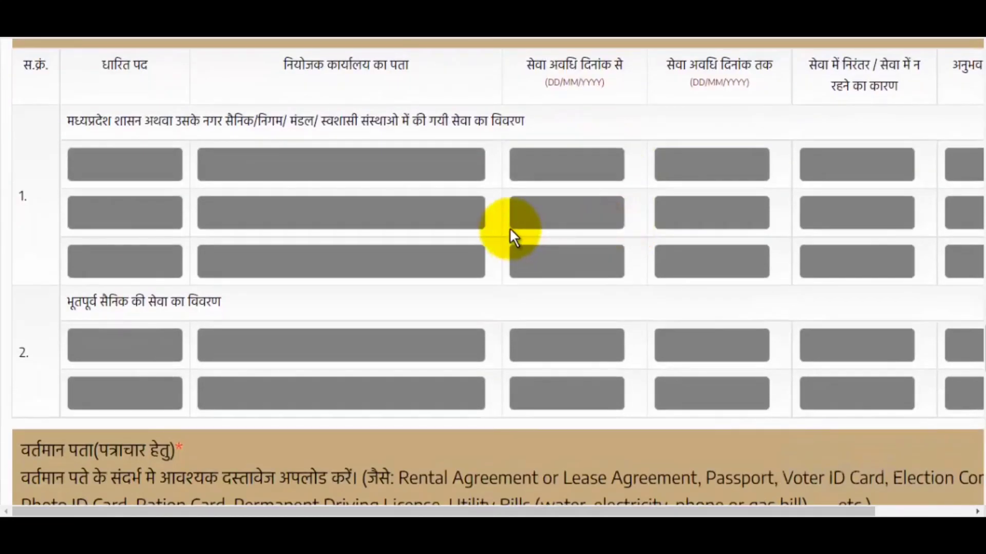
scroll(509, 227, down, 5)
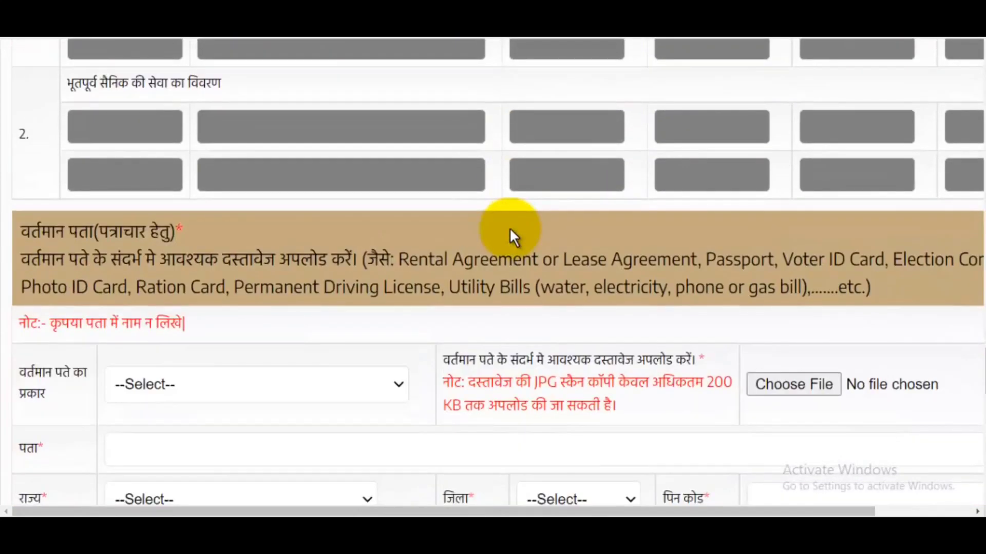
scroll(509, 227, down, 2)
- Set the present address type to Own House and attach the address proof document
scroll(509, 227, down, 1)
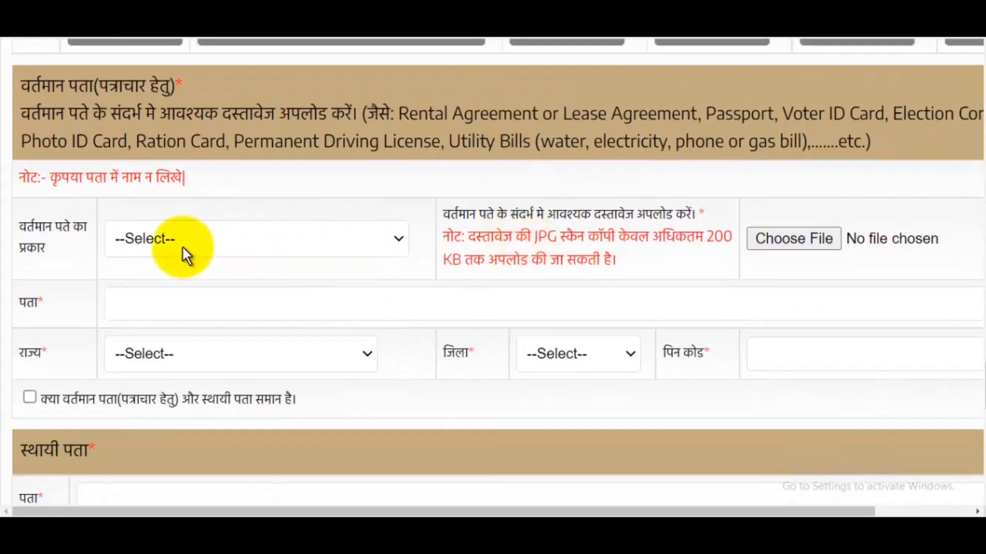
click(165, 232)
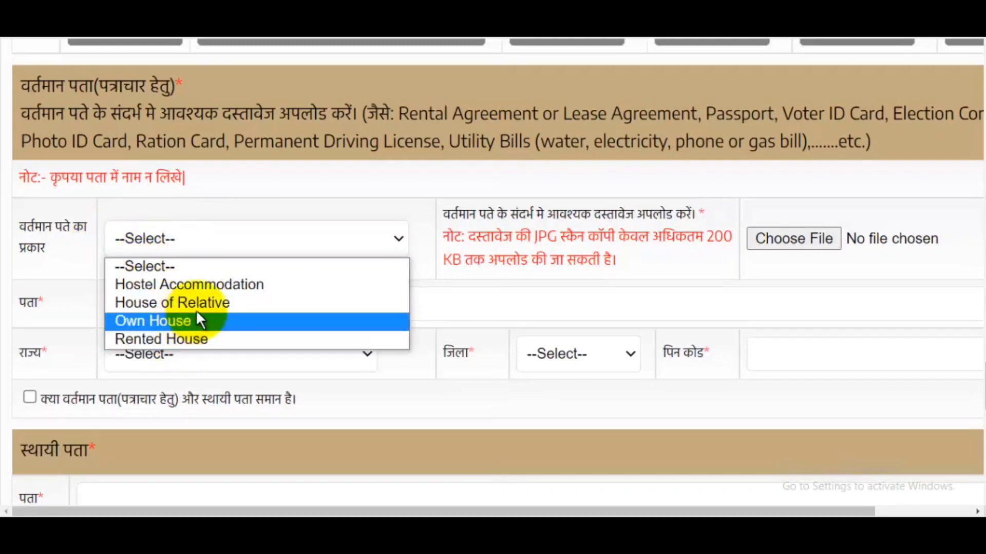
click(173, 322)
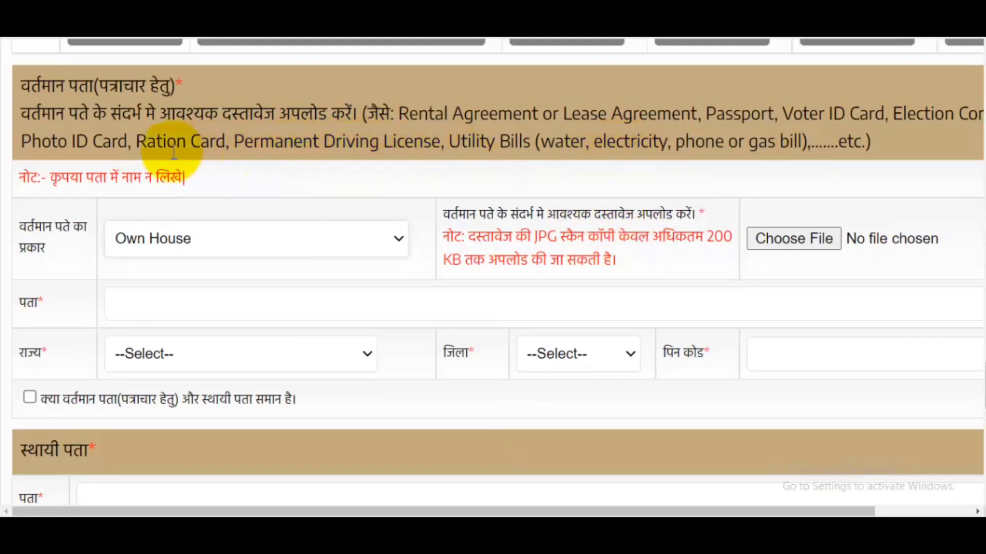
drag(146, 144, 172, 144)
drag(260, 142, 318, 143)
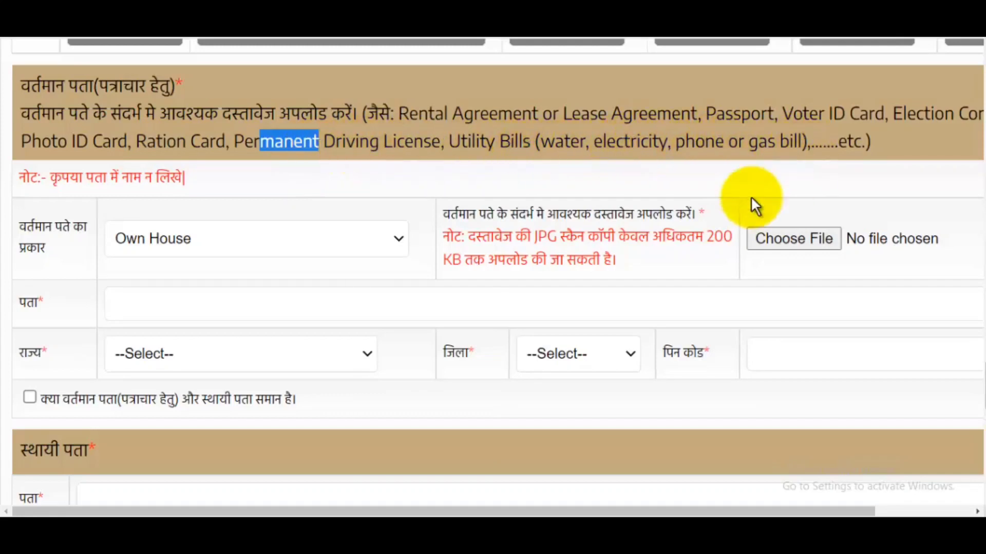
click(786, 244)
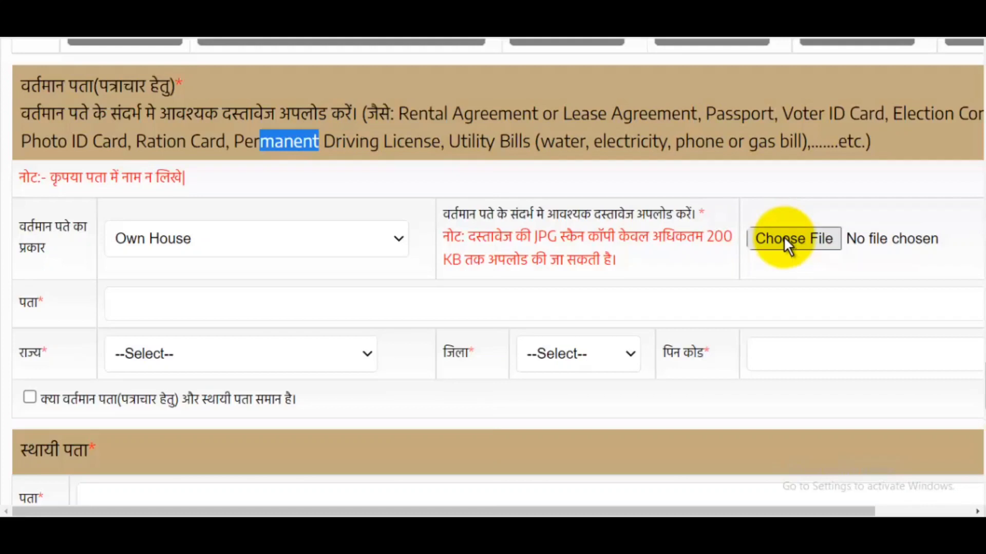
click(784, 237)
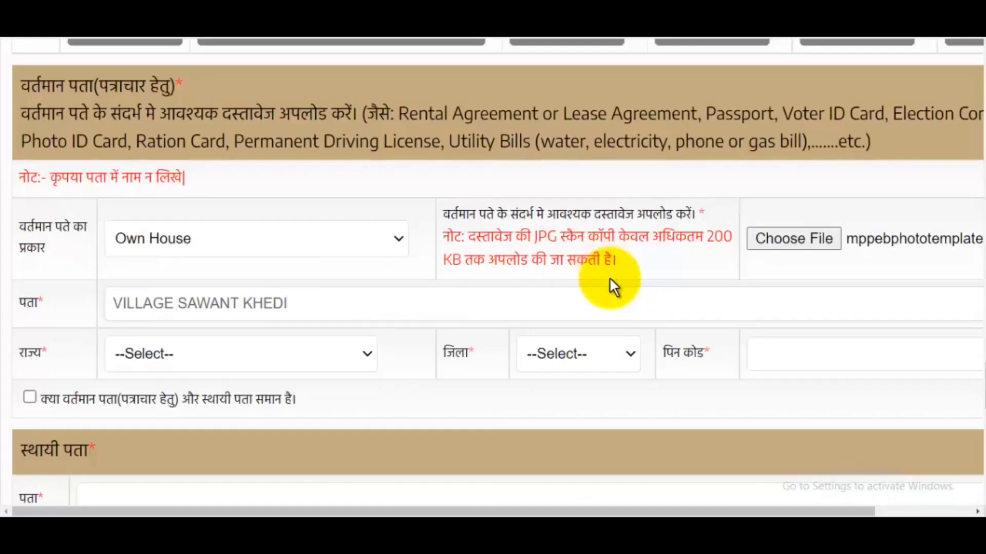
scroll(656, 508, right, 2)
scroll(819, 508, left, 2)
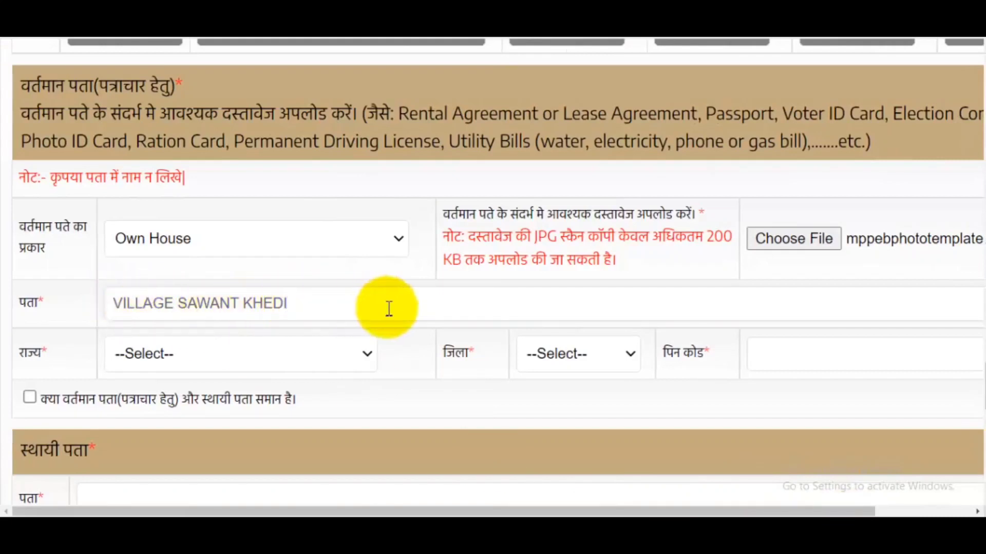
- Choose Uttar Pradesh as the present-address state and enter the district and PIN code
click(280, 353)
scroll(221, 242, down, 5)
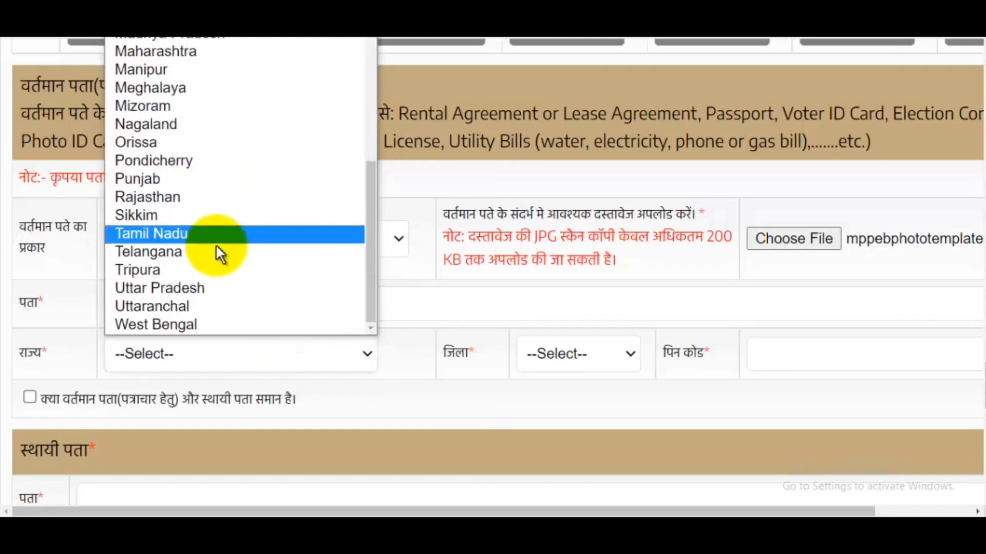
click(184, 288)
click(546, 365)
text(Saharanpur)
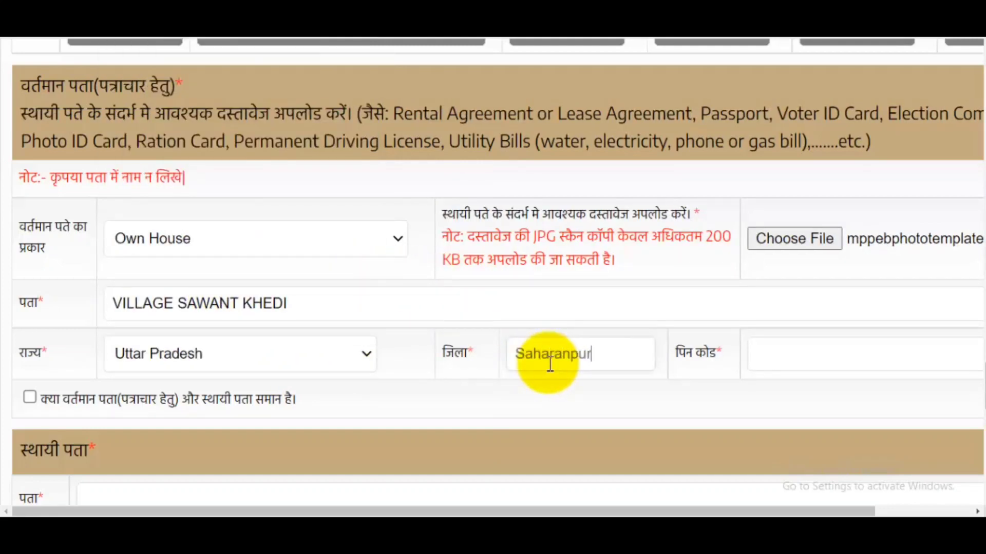
click(854, 359)
text(2)
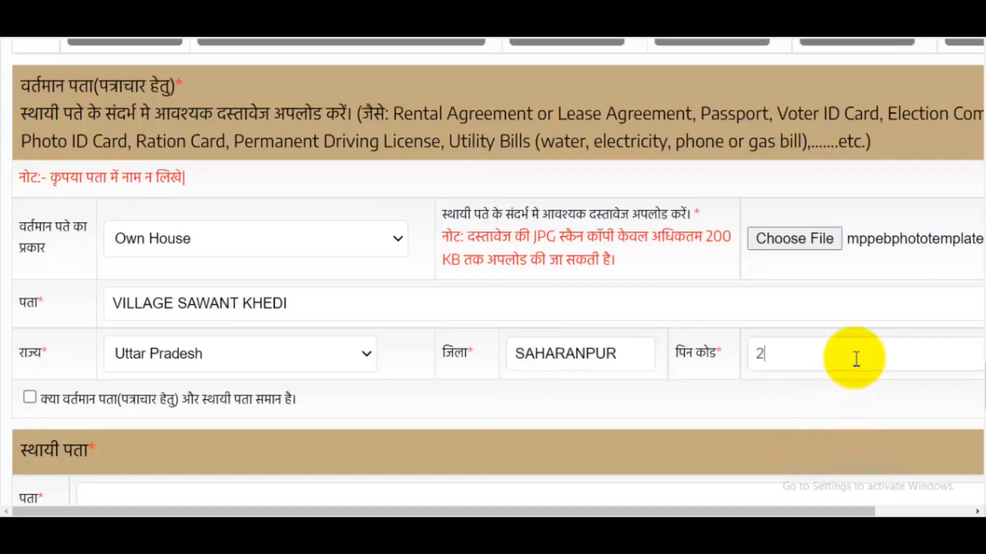
text(40)
text(7001)
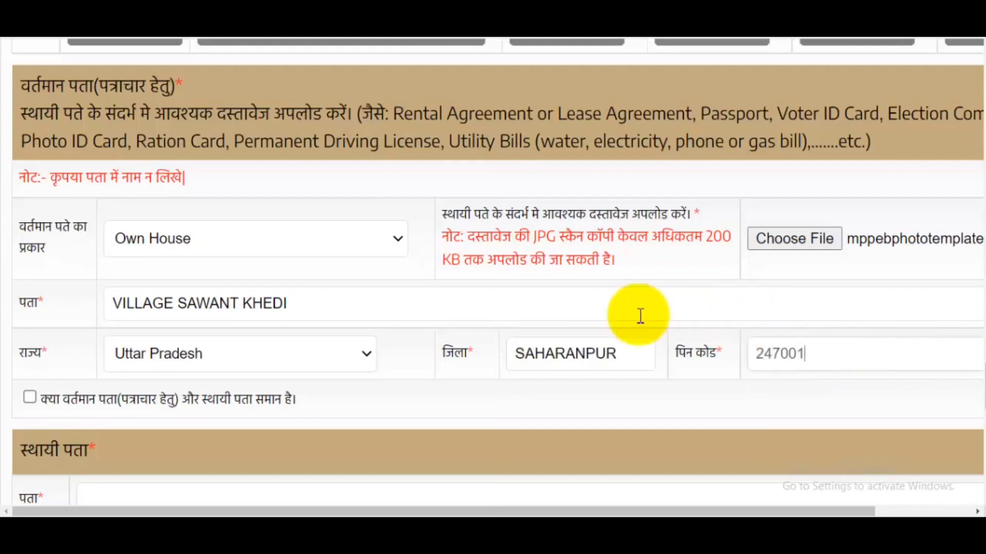
scroll(656, 315, down, 1)
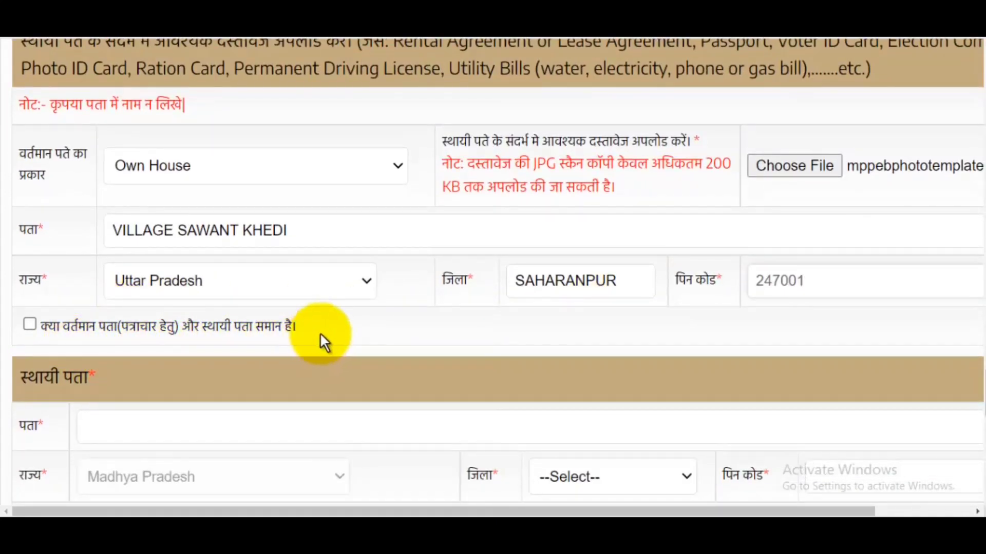
- Attach 50Kbplusphoto as the candidate's photo and tick its confirmation checkbox
scroll(386, 249, down, 6)
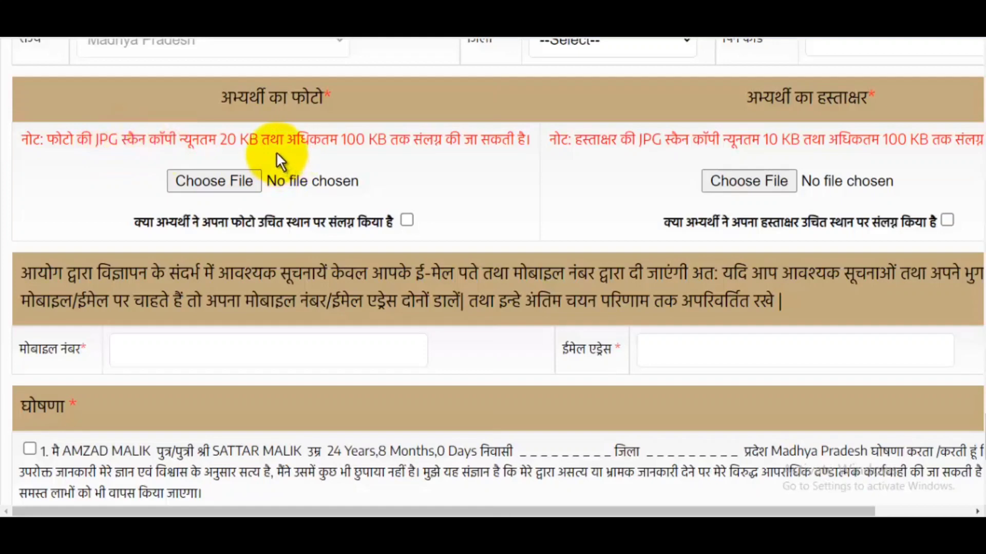
click(213, 180)
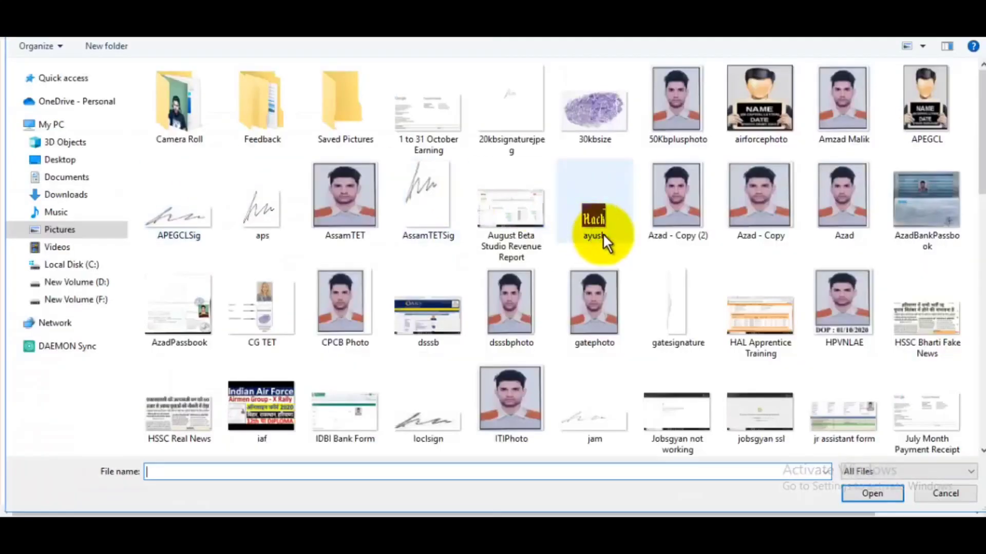
click(689, 119)
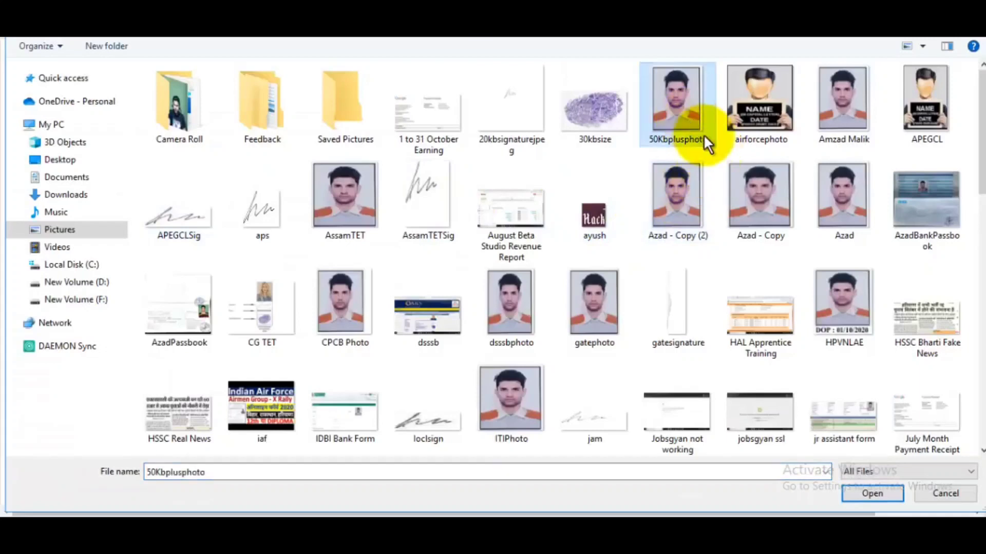
click(873, 494)
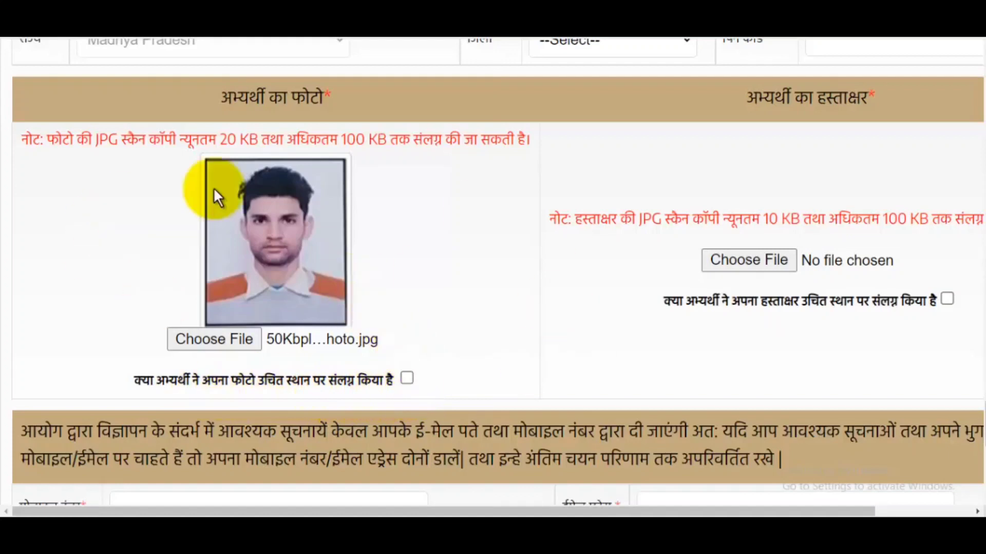
click(409, 379)
drag(715, 511, 811, 511)
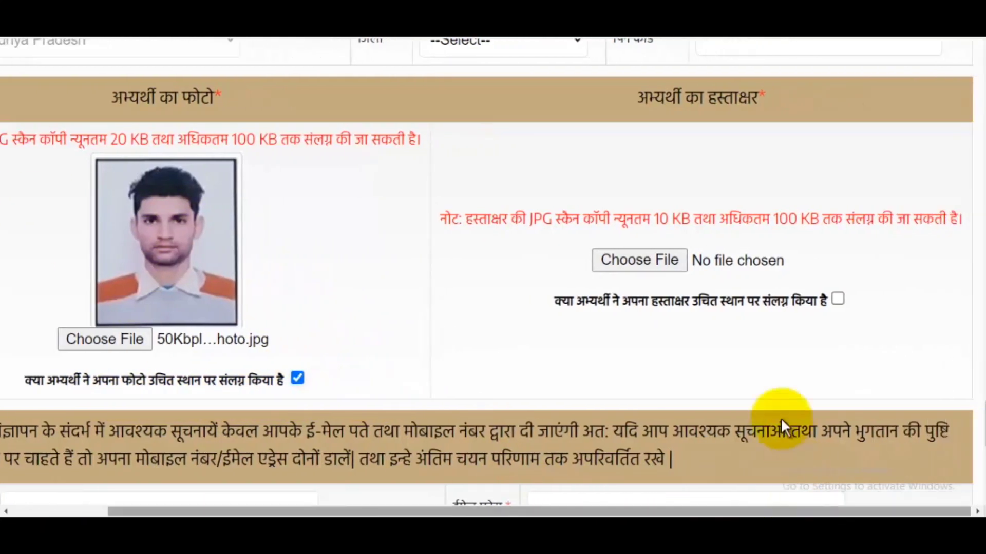
- Attach the Signature image as the candidate's signature and tick its confirmation checkbox
click(646, 252)
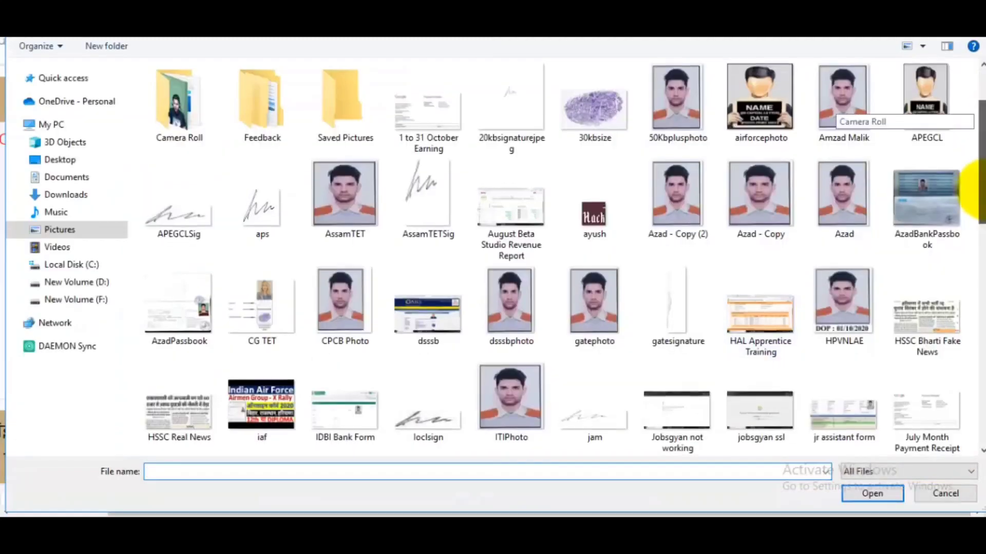
drag(981, 121, 981, 330)
click(925, 244)
click(865, 490)
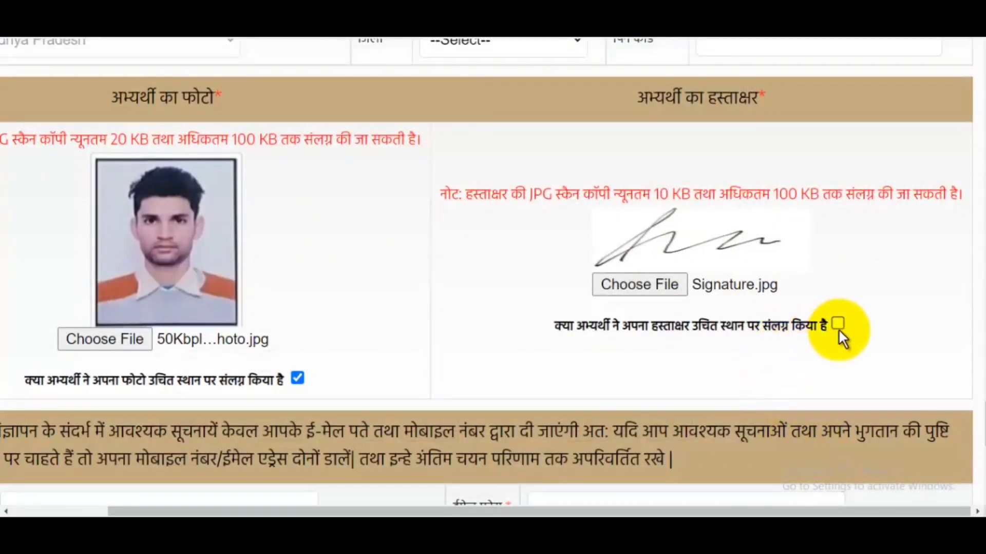
click(837, 324)
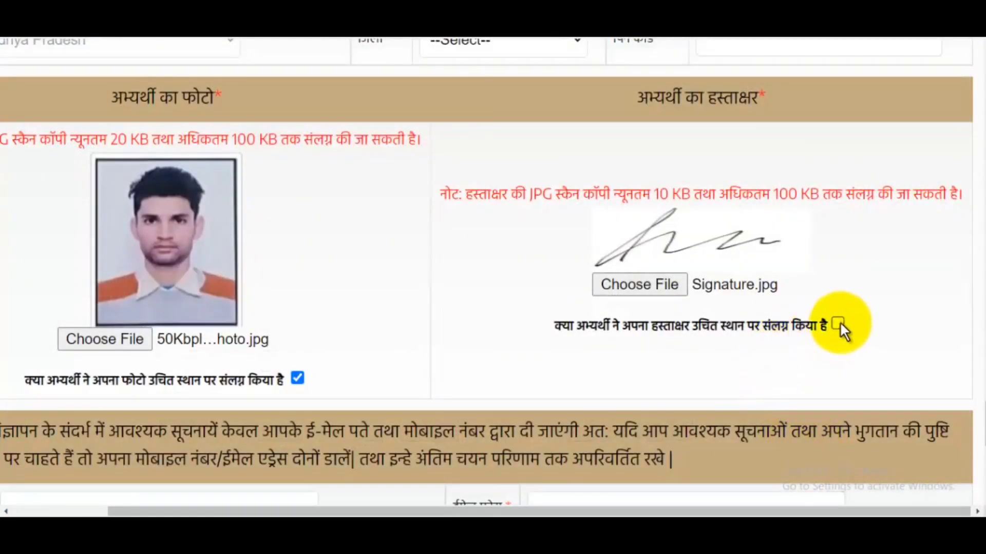
- Tick declaration 1 and enter 2 as the answer to the 4 - 2 verification code
scroll(706, 339, down, 3)
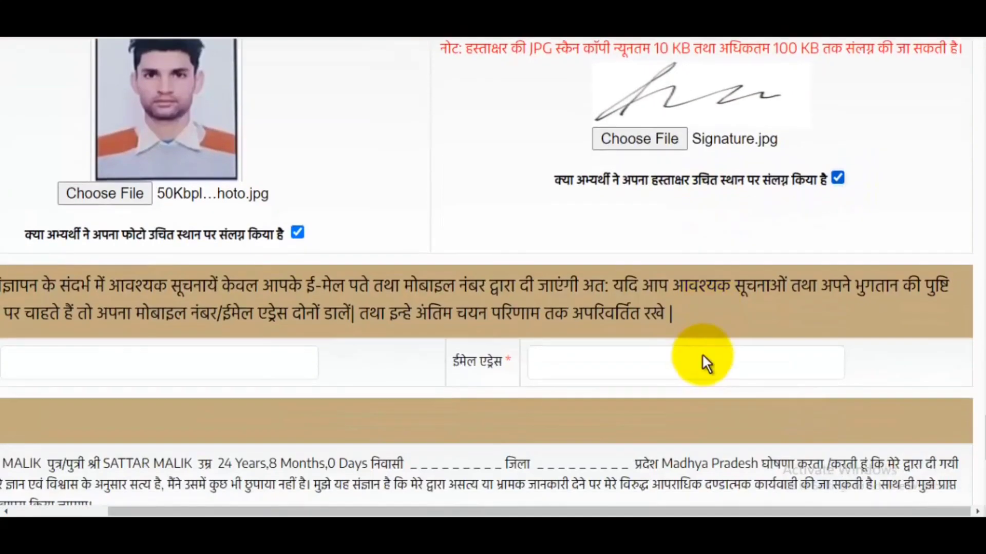
scroll(642, 511, left, 3)
scroll(427, 257, down, 3)
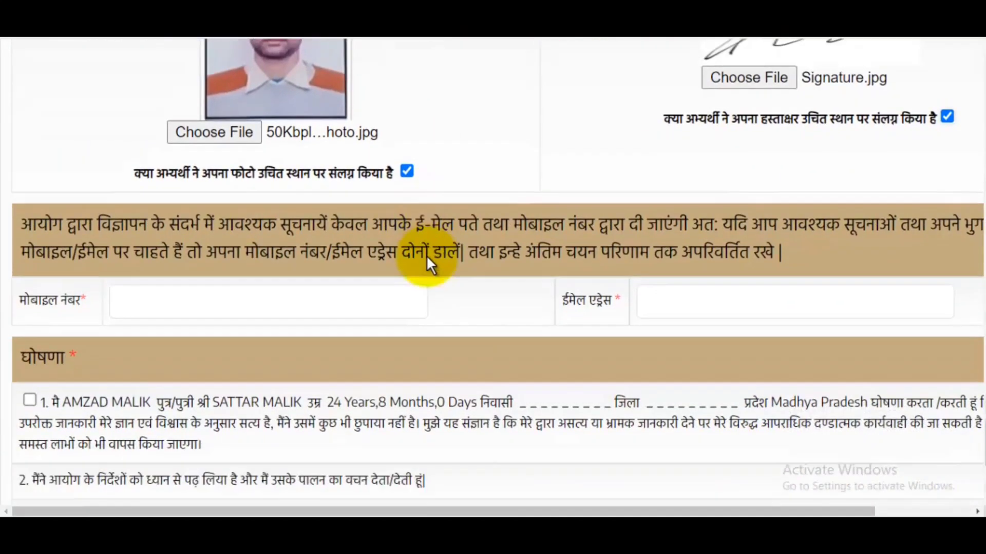
click(725, 227)
scroll(724, 227, down, 3)
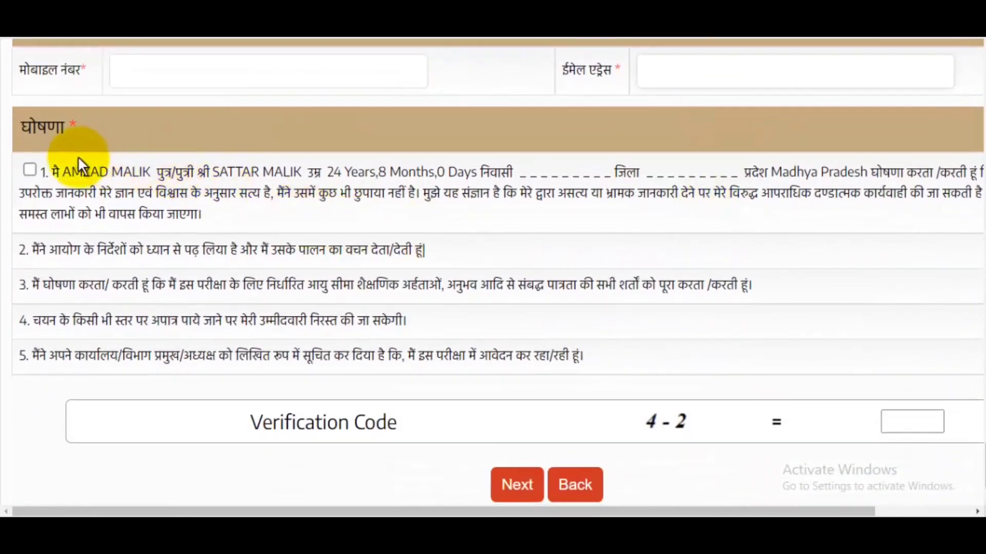
click(29, 171)
scroll(877, 229, down, 1)
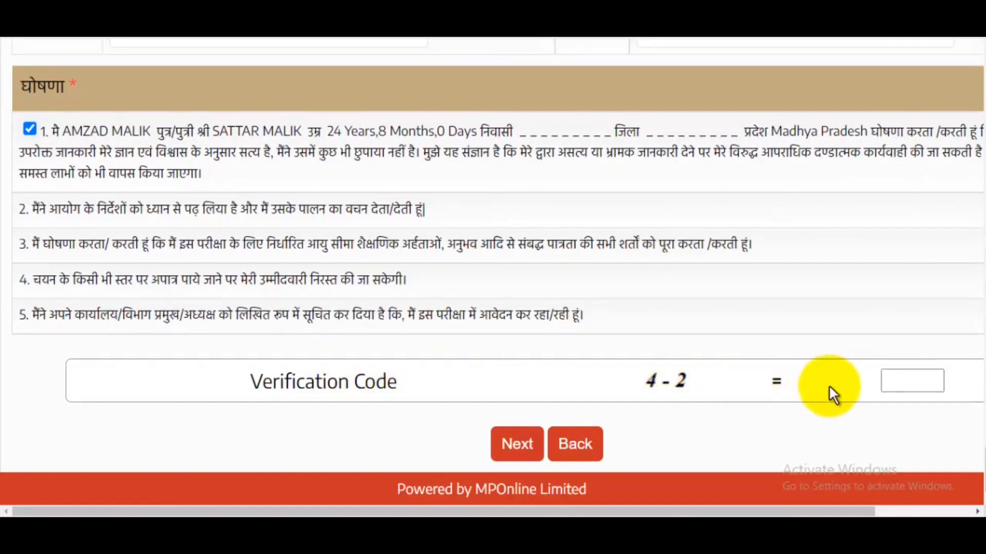
click(940, 380)
text(2)
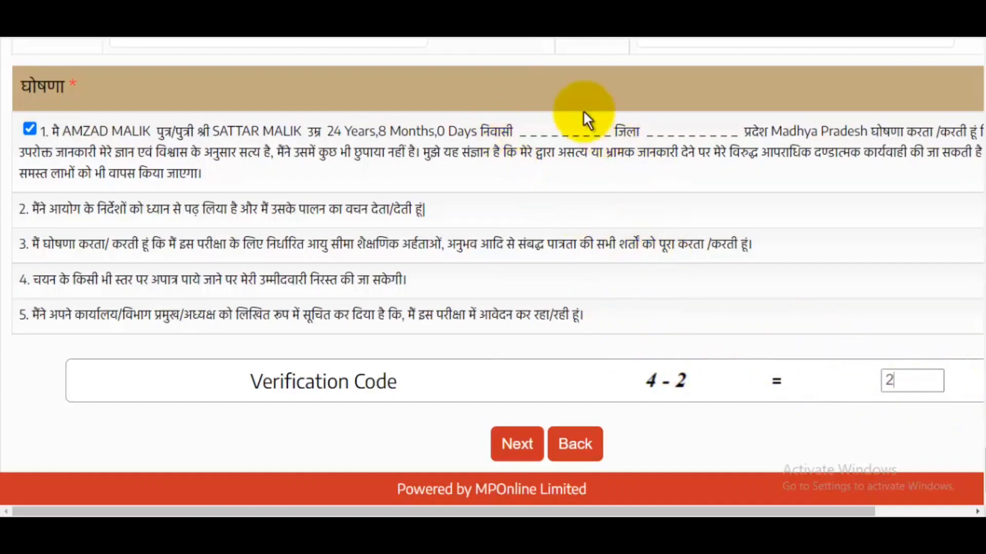
- Submit the completed form and accept the details summary alert to reach the exam-city page
click(516, 451)
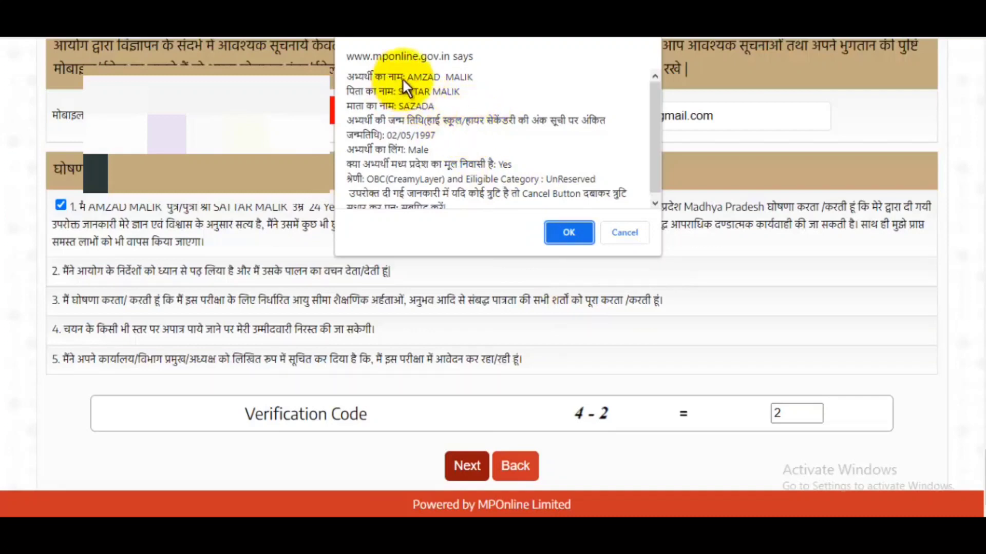
scroll(479, 133, down, 1)
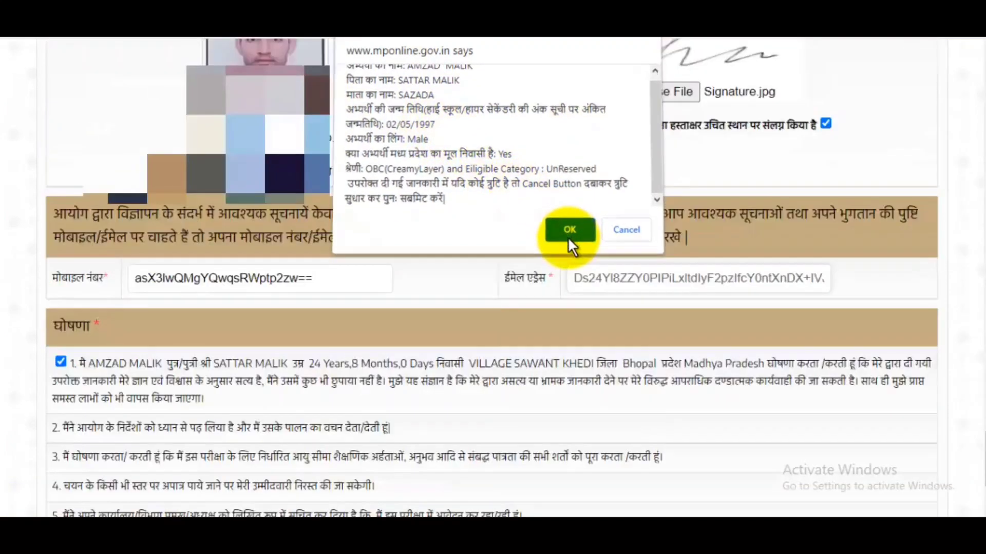
click(568, 233)
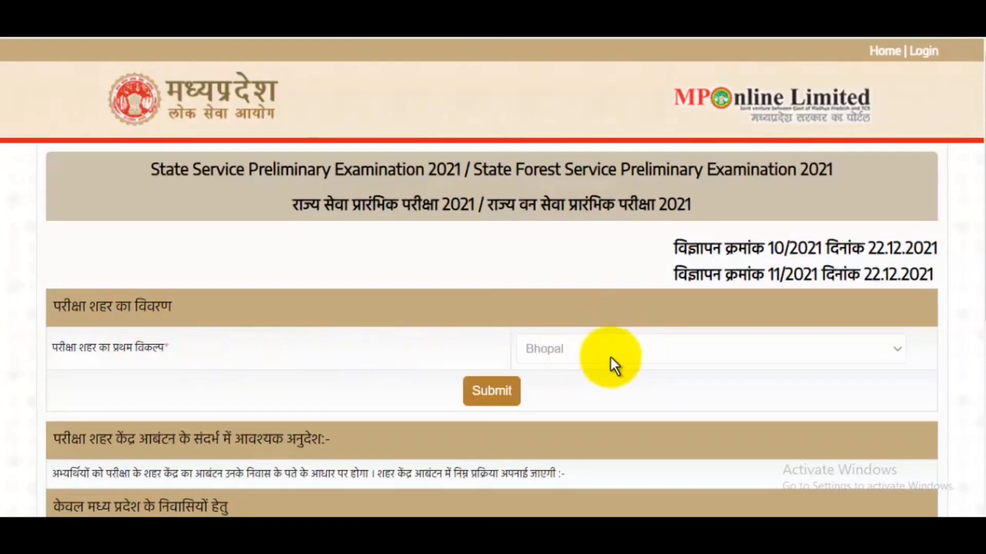
- Submit Bhopal as the exam city and bring up the ₹540 Un-Paid fee summary
scroll(621, 338, down, 4)
scroll(609, 303, down, 2)
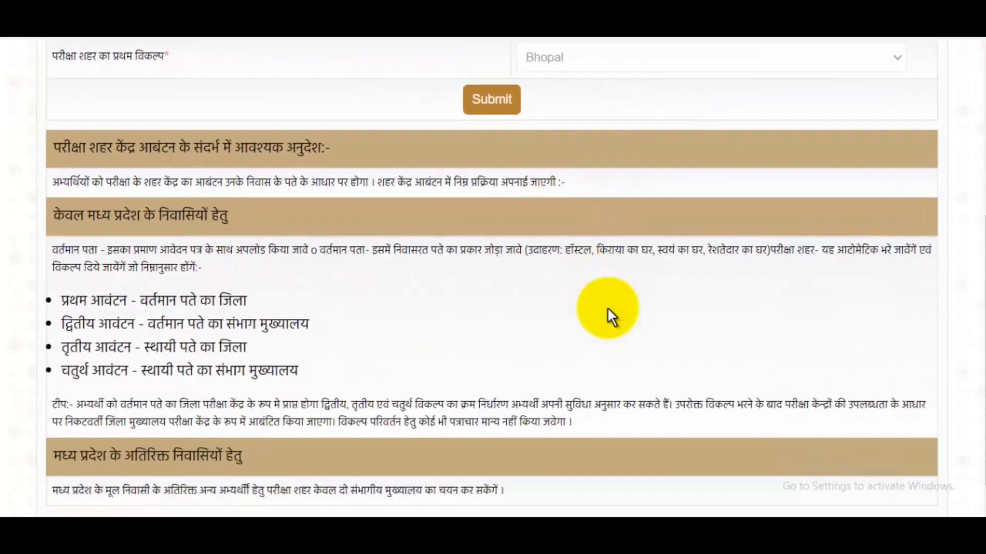
scroll(621, 302, up, 6)
click(506, 365)
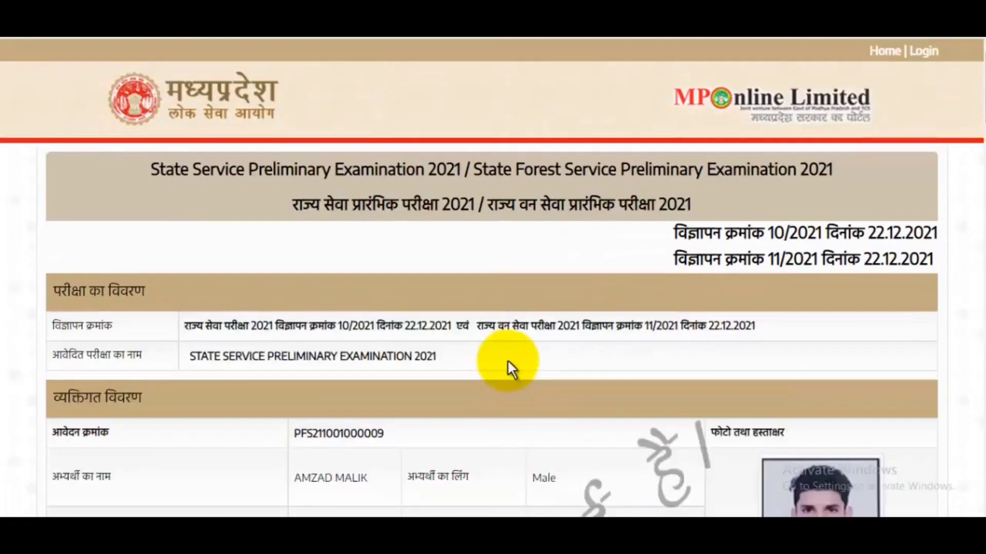
drag(984, 99, 983, 488)
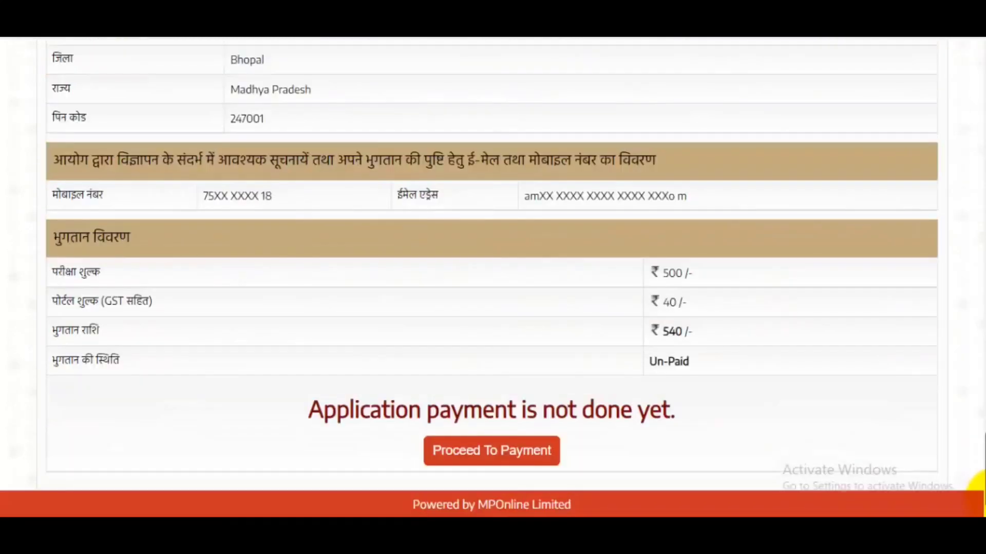
right_click(510, 448)
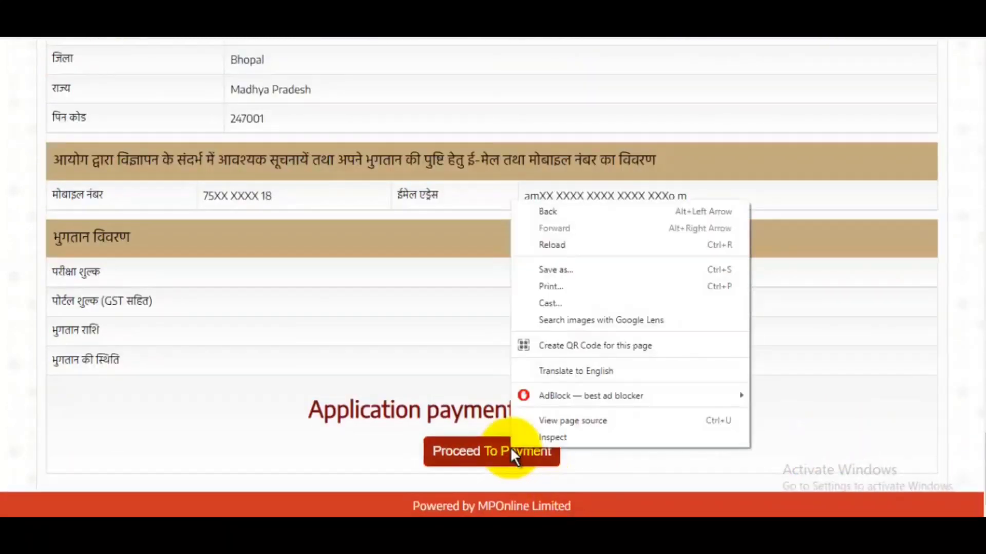
- Proceed to payment and browse the card, IMPS, UPI and Wallet methods for the ₹540 fee
click(824, 411)
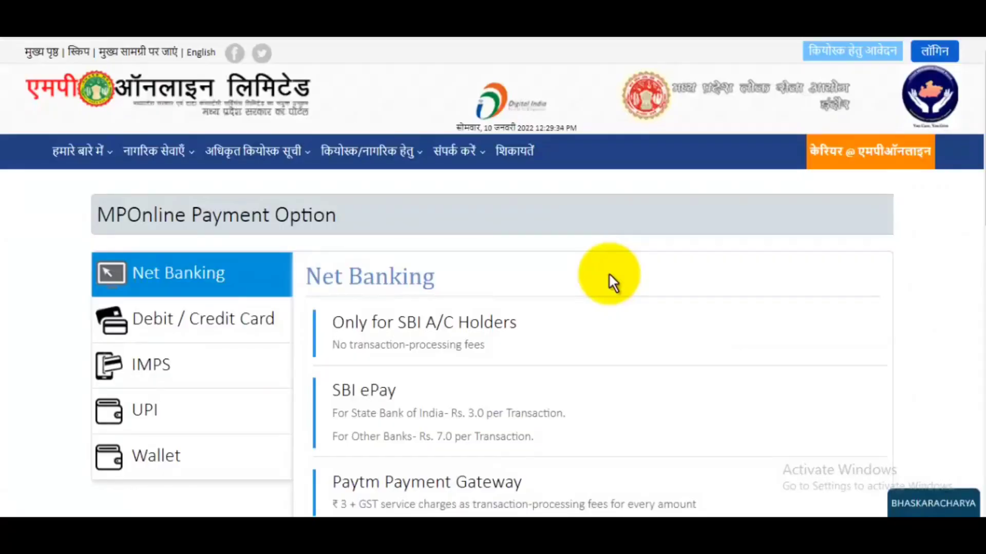
click(224, 337)
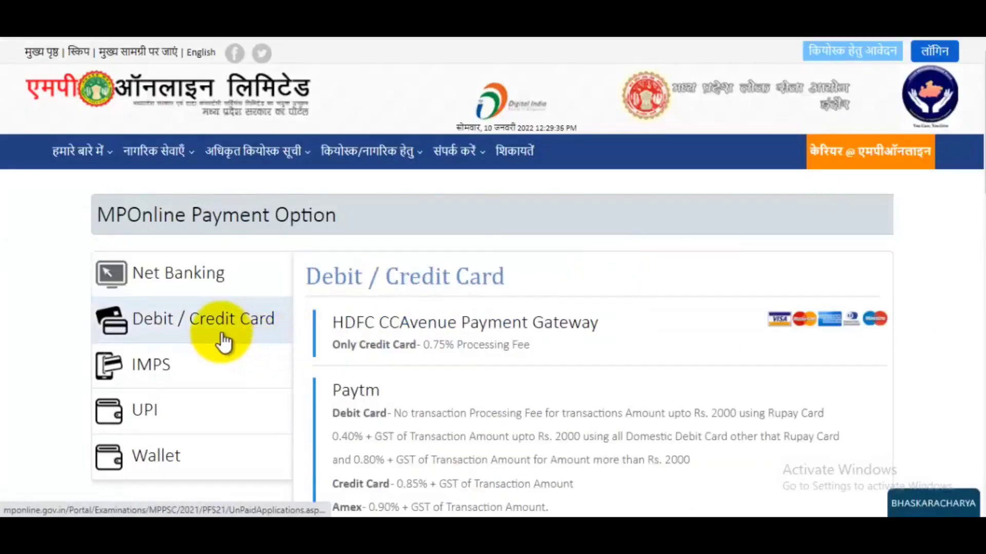
click(200, 368)
click(165, 428)
click(176, 457)
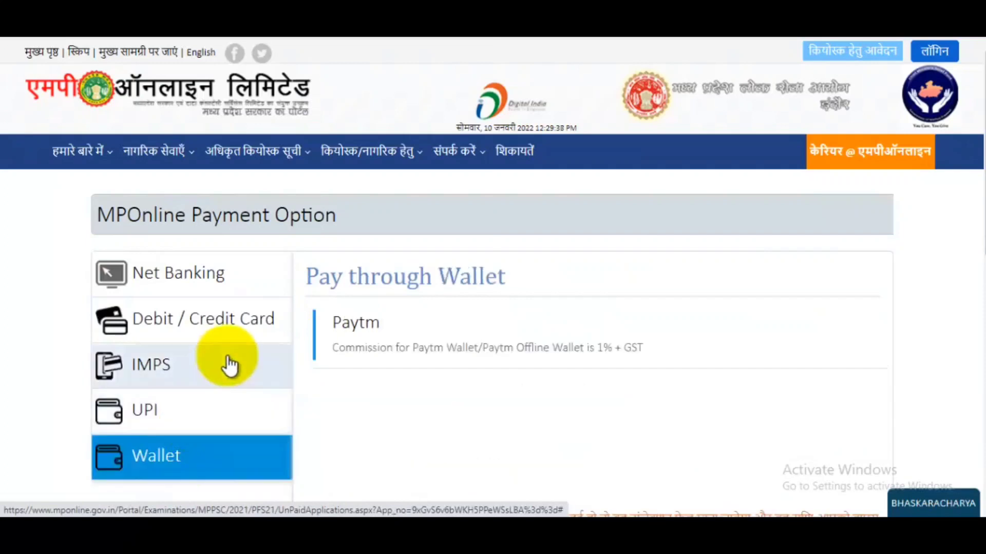